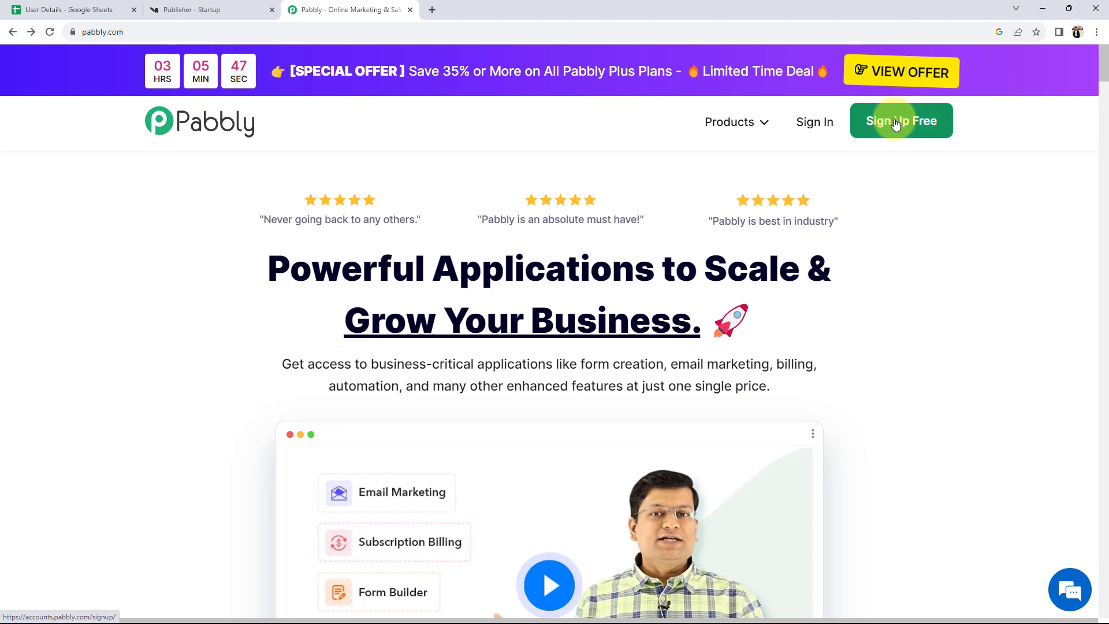
- Dismiss the support chat and launch Pabbly Connect from the Pabbly account's app list
click(936, 126)
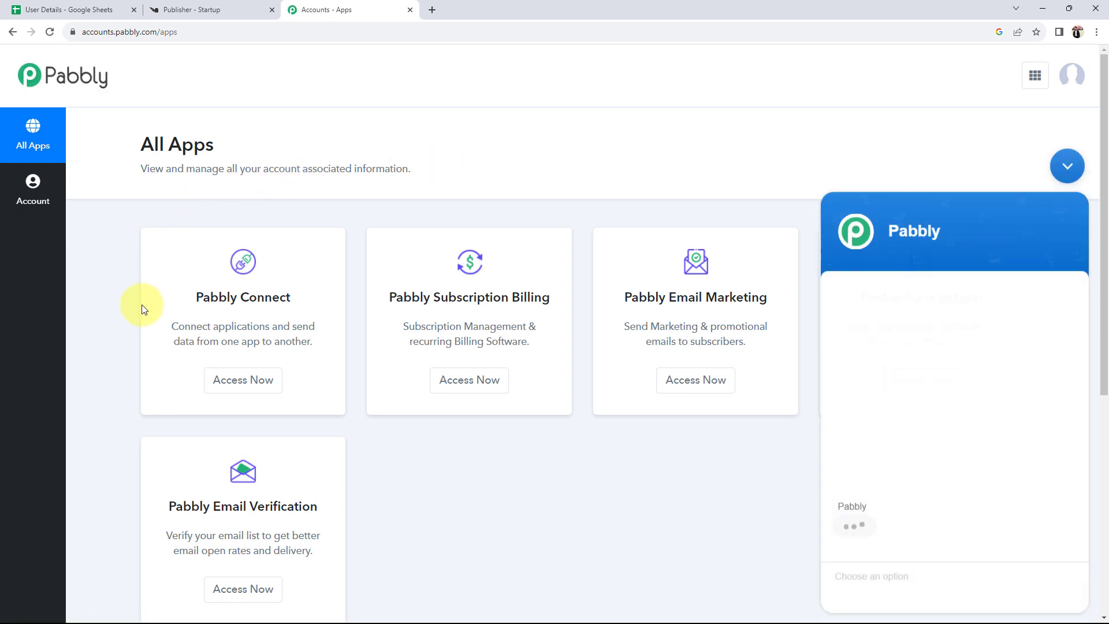
click(1059, 168)
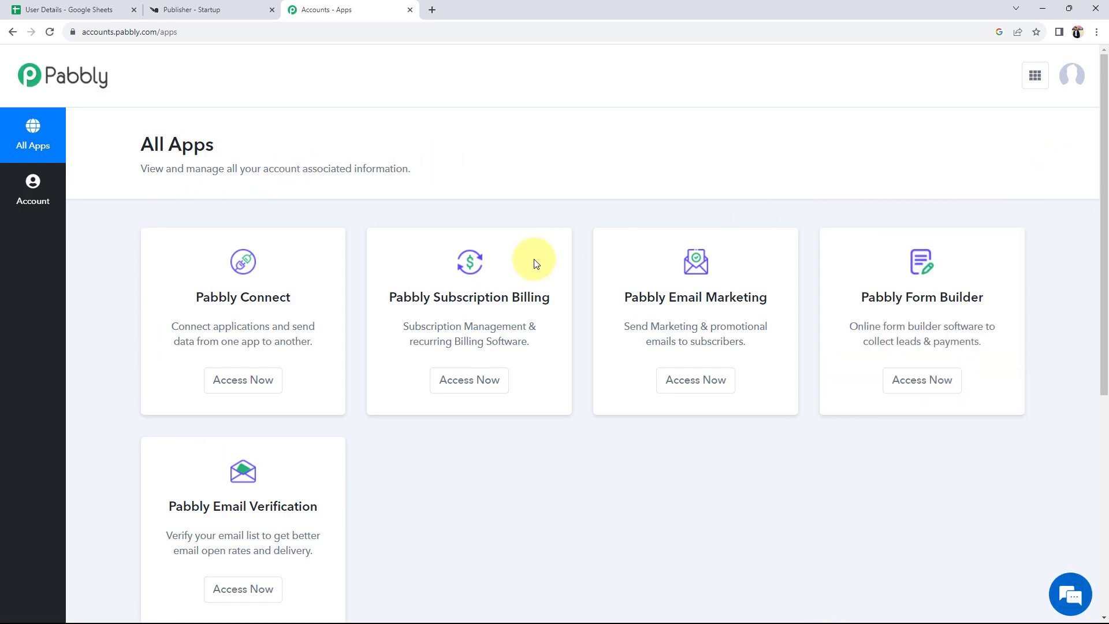
drag(196, 297, 292, 302)
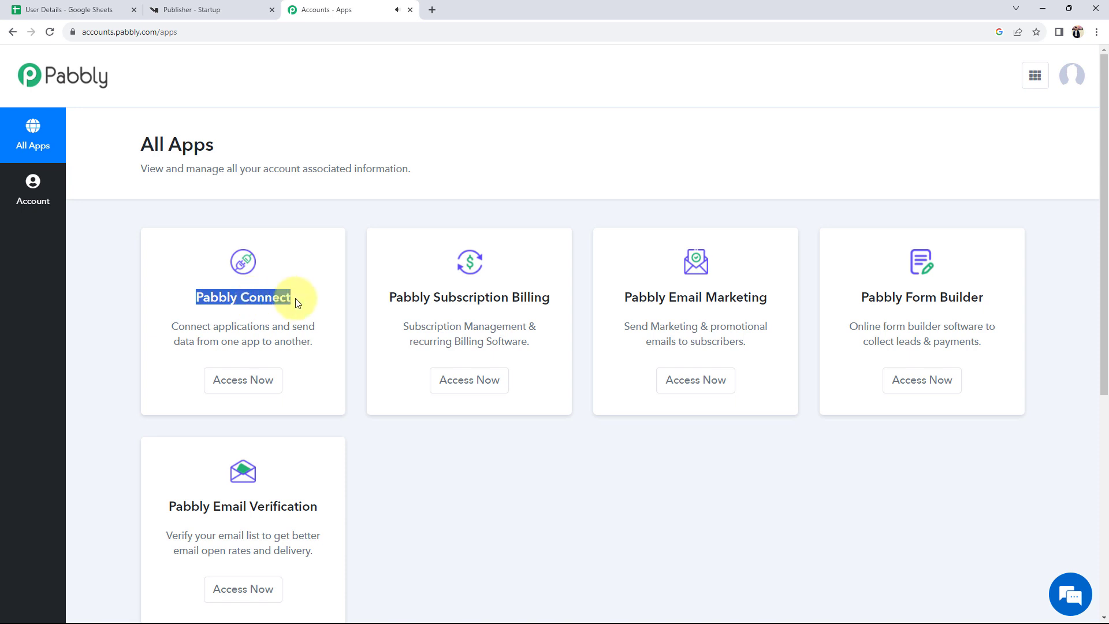
click(250, 382)
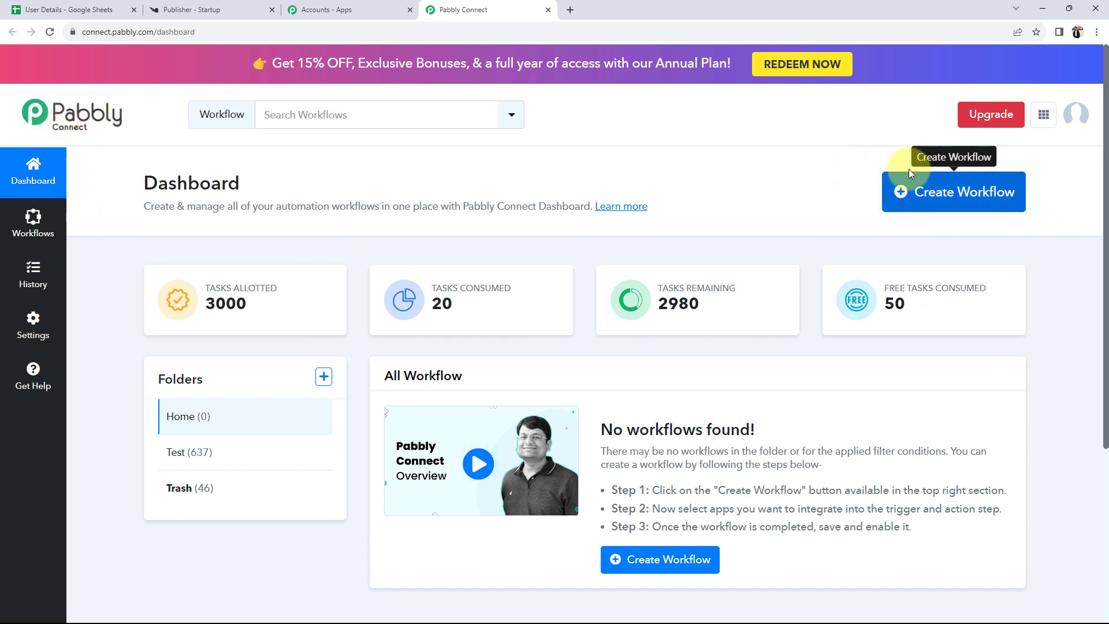
- Create a workflow named 'Create User in Knorish from Google Sheets'
click(924, 188)
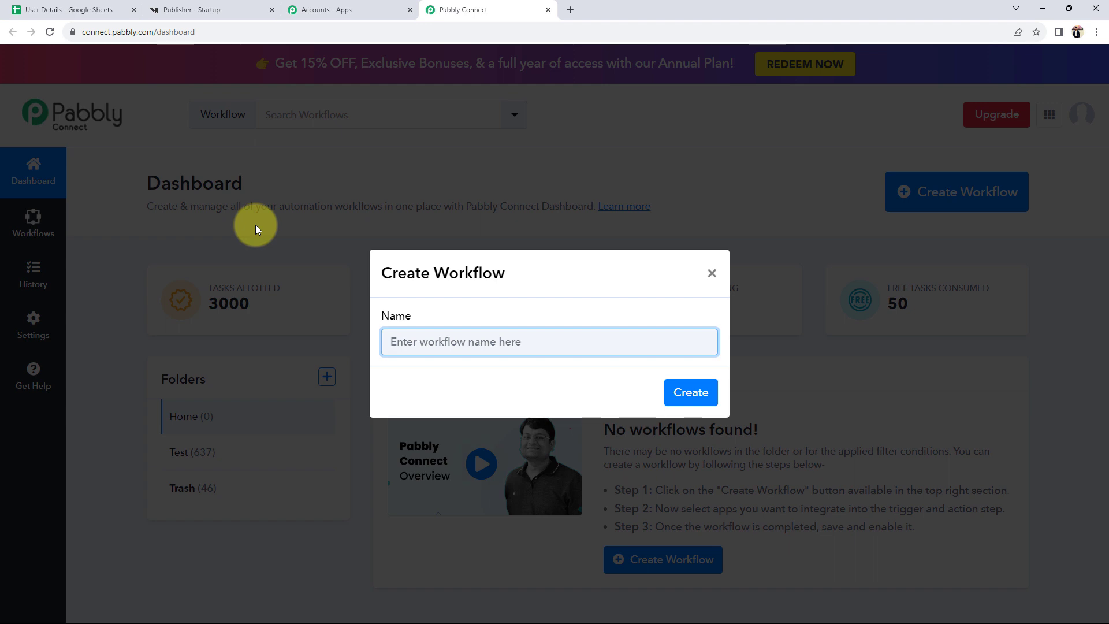
text(Create User in Knorish from Google Sheets)
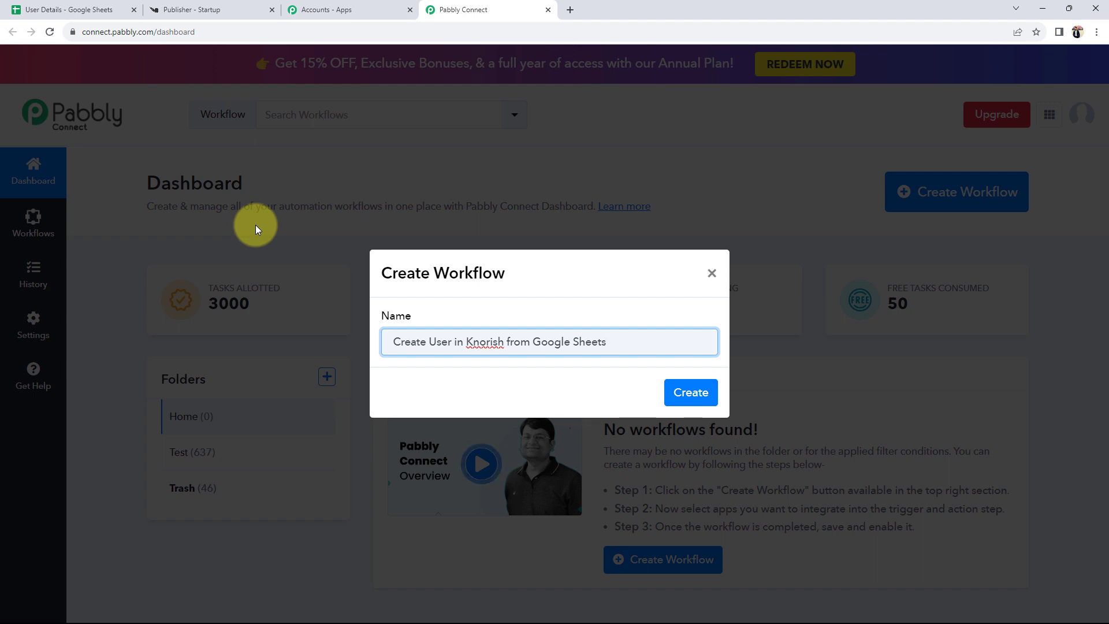
click(681, 391)
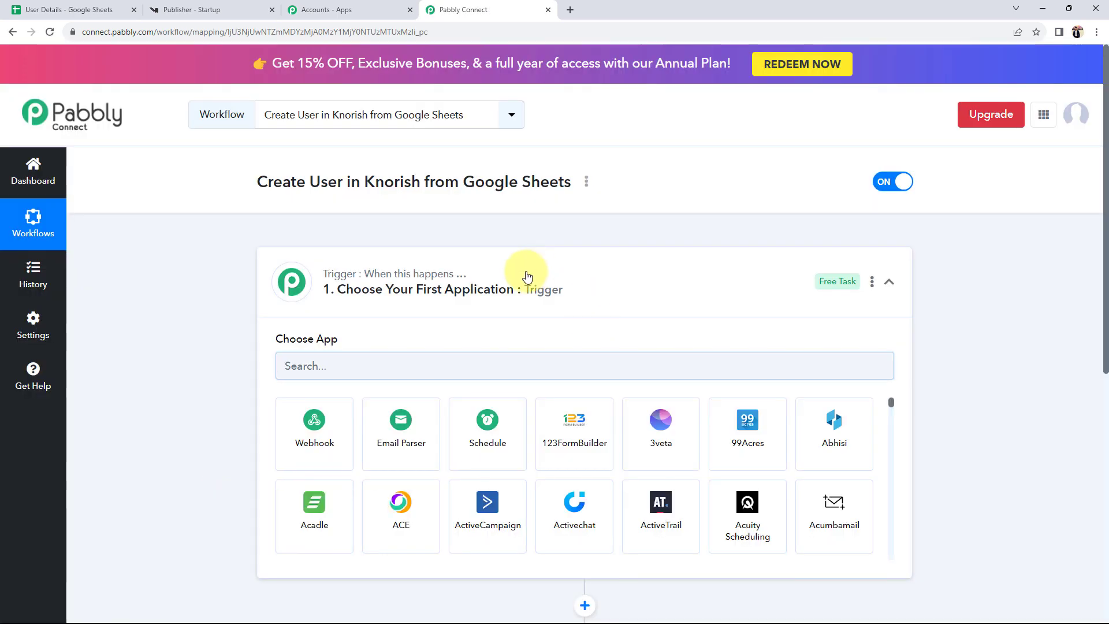
click(523, 278)
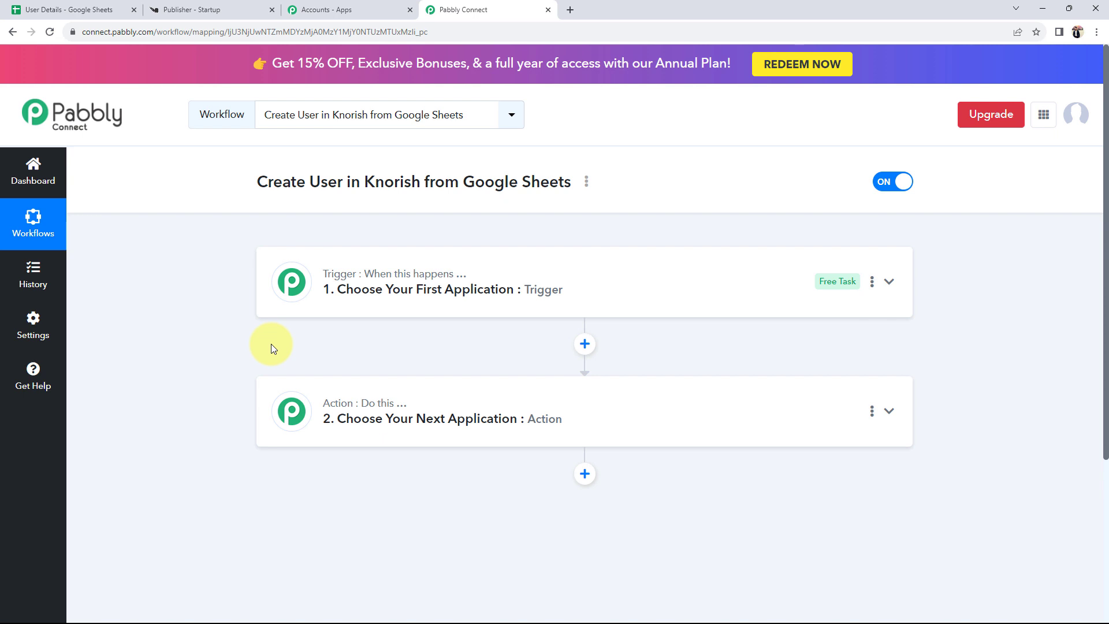
click(86, 10)
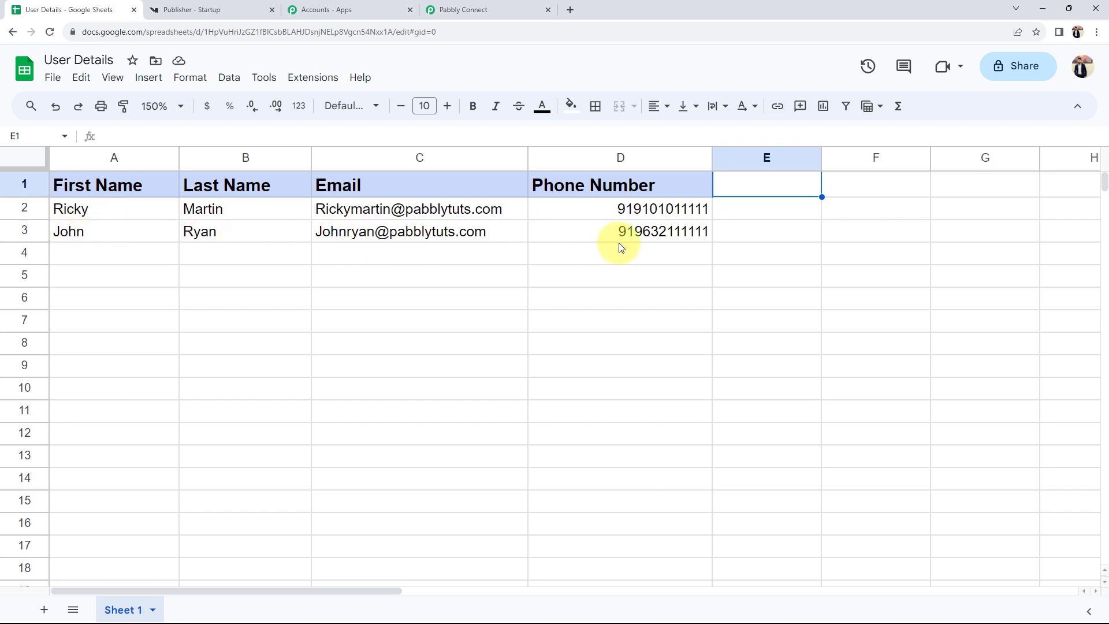
click(211, 10)
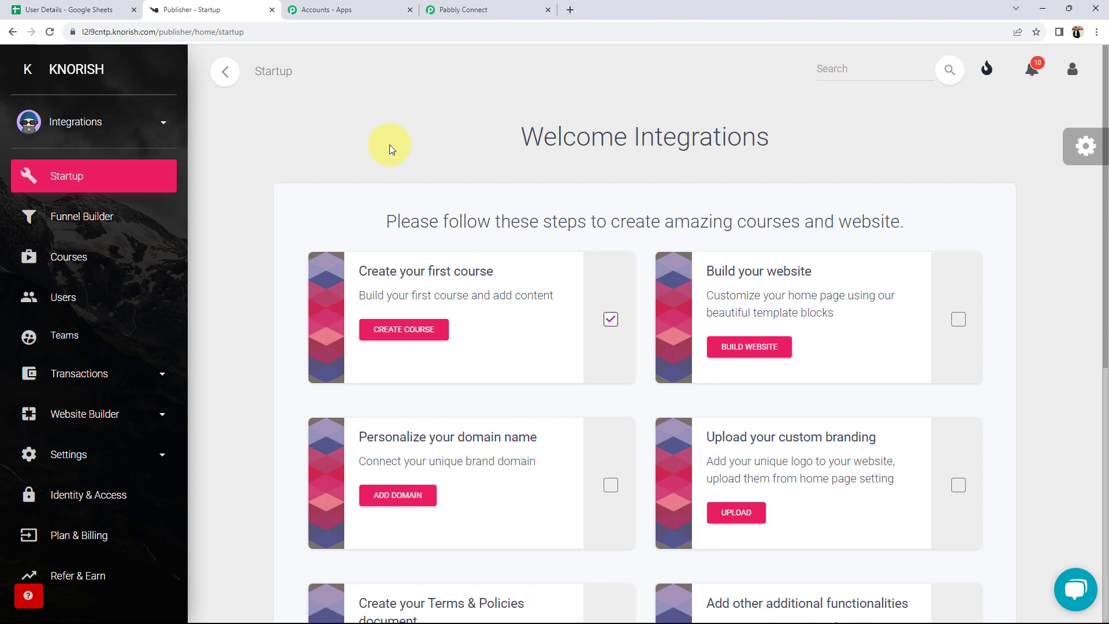
click(471, 10)
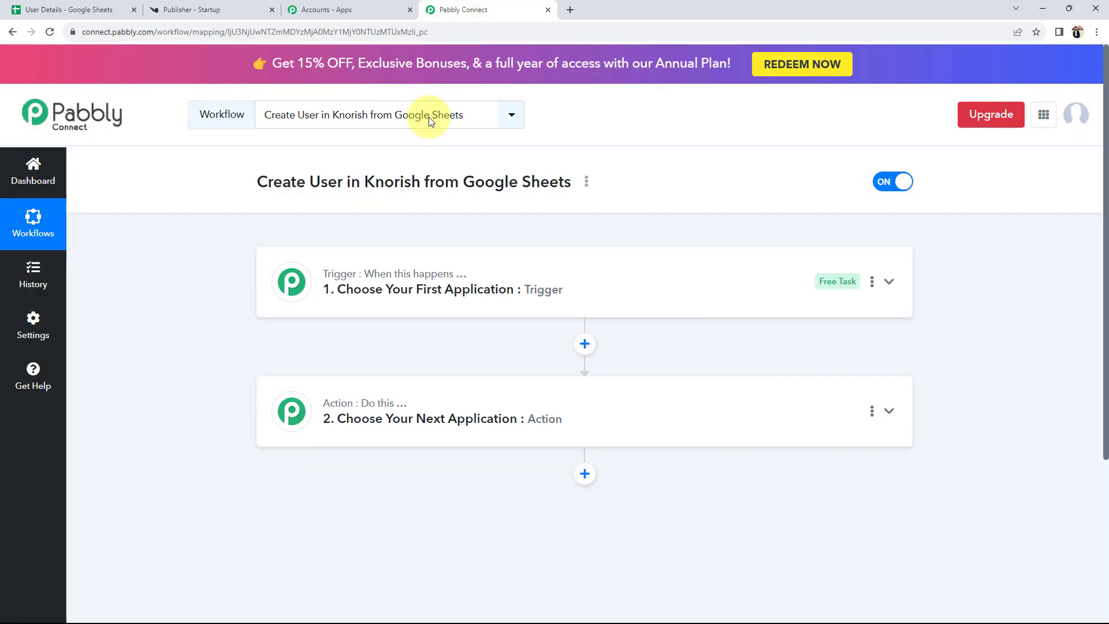
click(346, 306)
- Search 'goog' and set Google Sheets as the trigger app
click(310, 364)
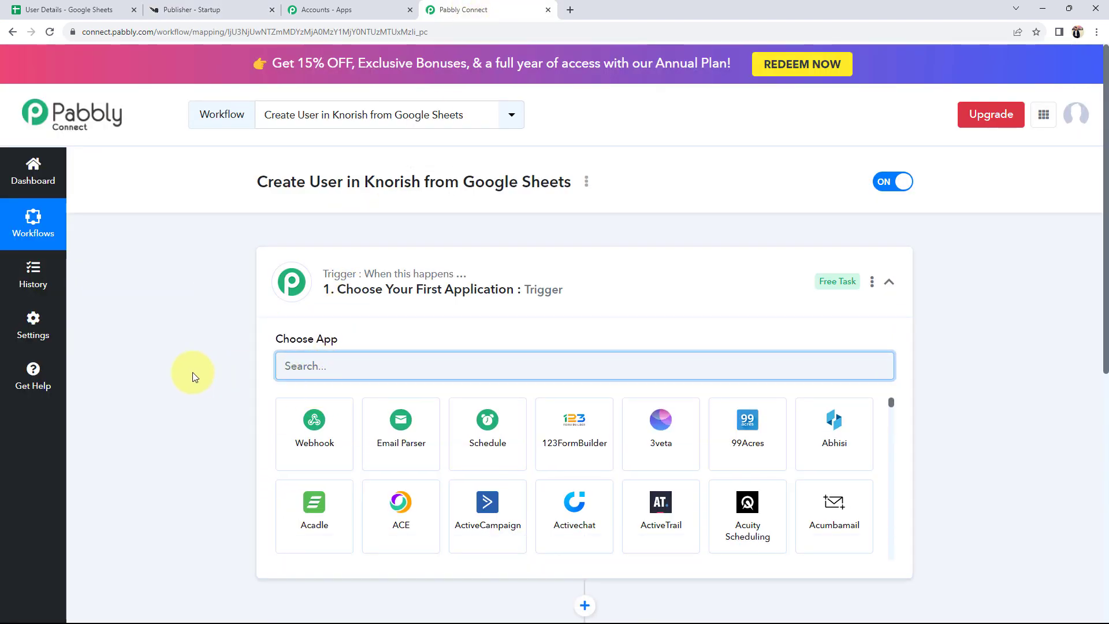
text(goo)
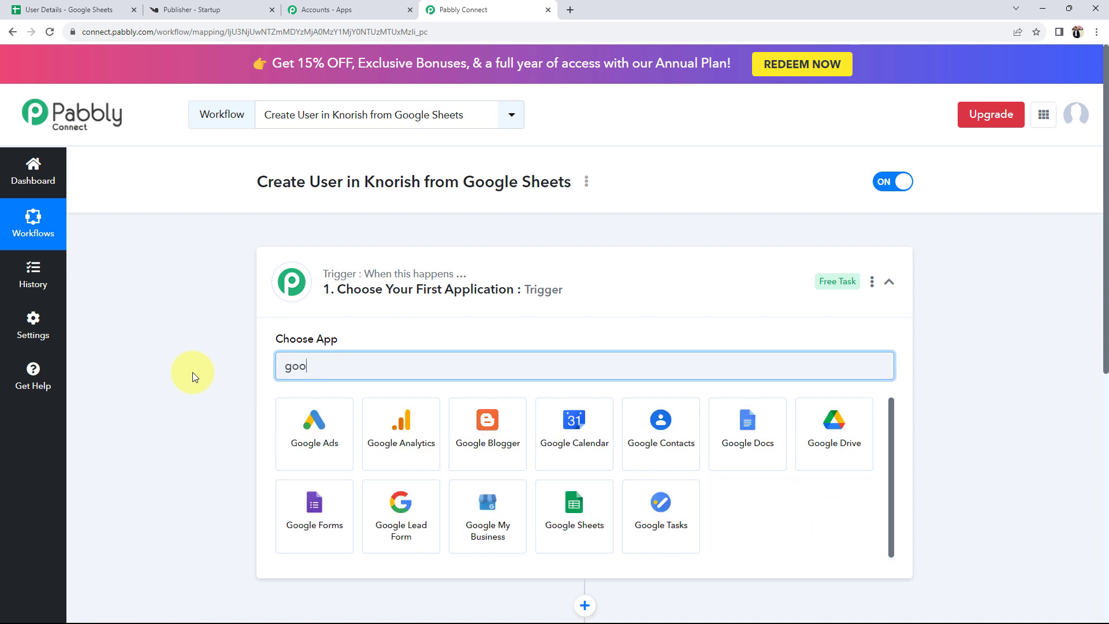
text(g)
click(583, 522)
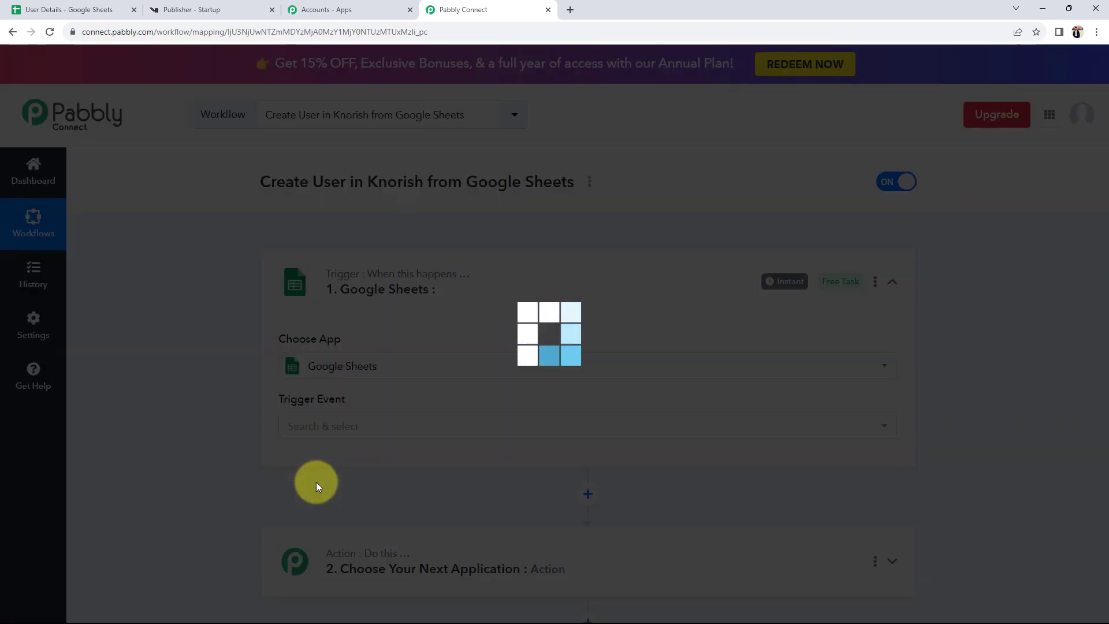
- Expand the action step, search 'kno' and set Knorish as the action app
scroll(316, 482, down, 3)
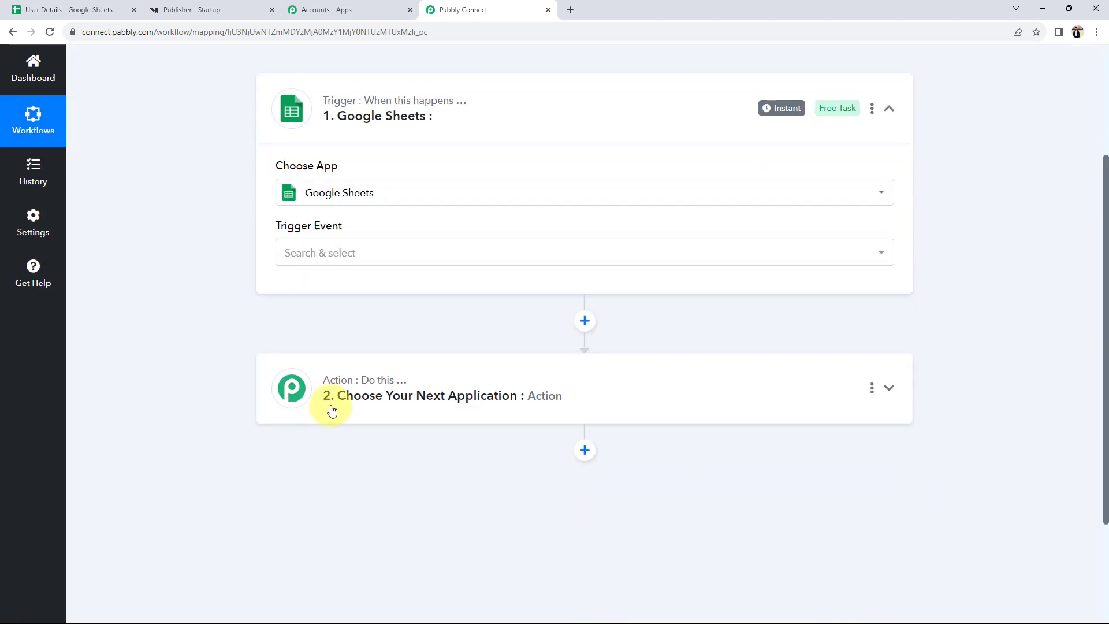
click(331, 408)
click(316, 471)
text(knori)
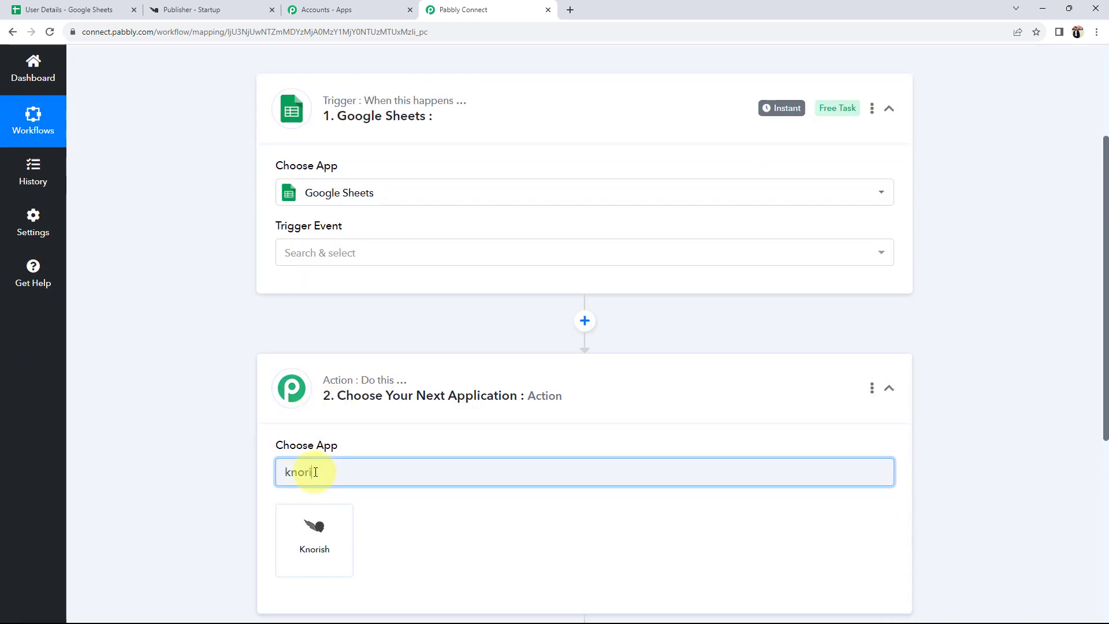
click(335, 522)
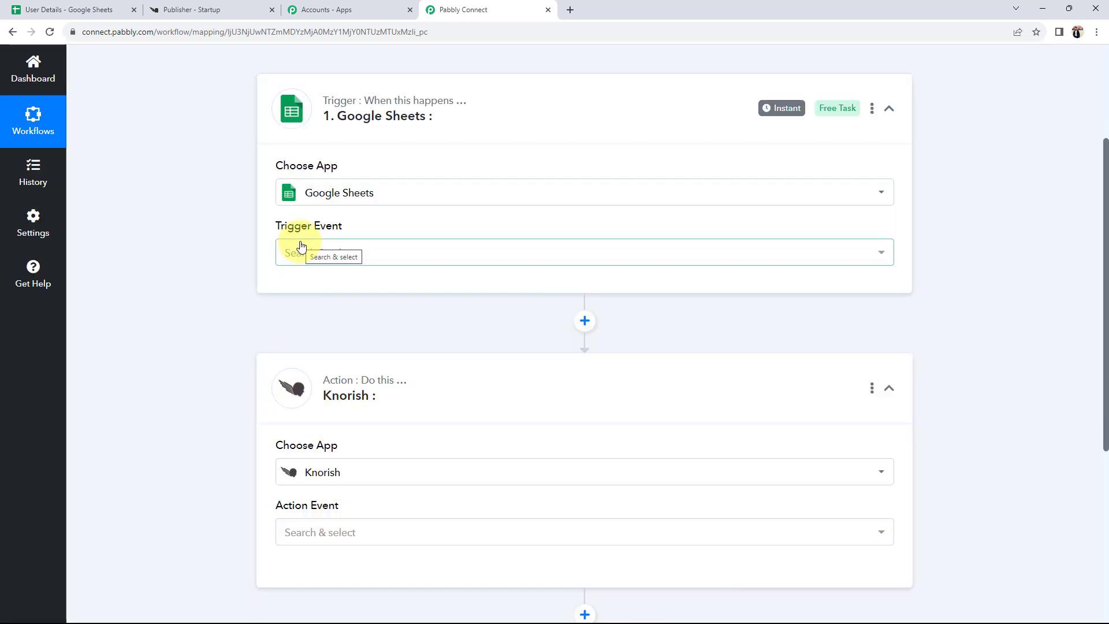
click(301, 247)
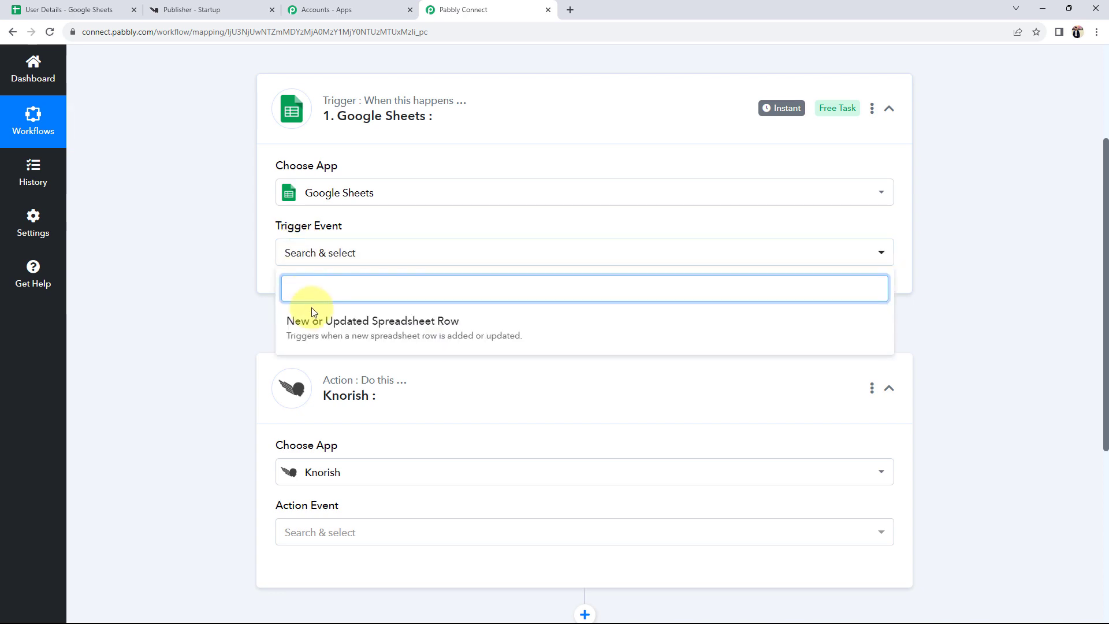
- Set the trigger event to New or Updated Spreadsheet Row and the Knorish action to Create User - v1
click(309, 314)
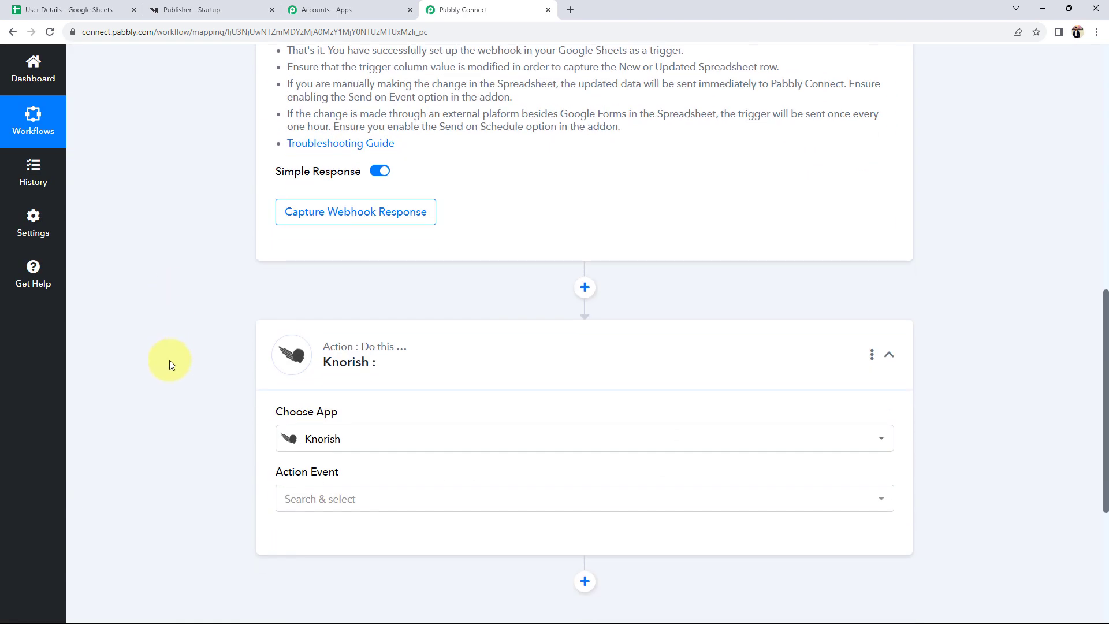
click(337, 441)
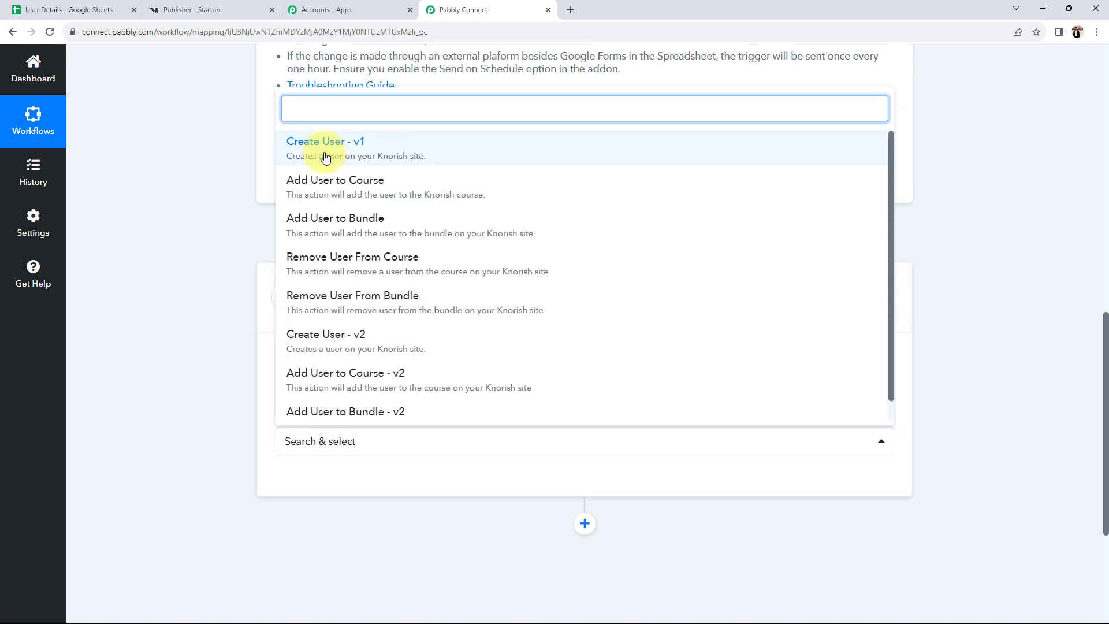
click(324, 151)
- Scroll back through the trigger and point out its generated Webhook URL
scroll(186, 395, up, 6)
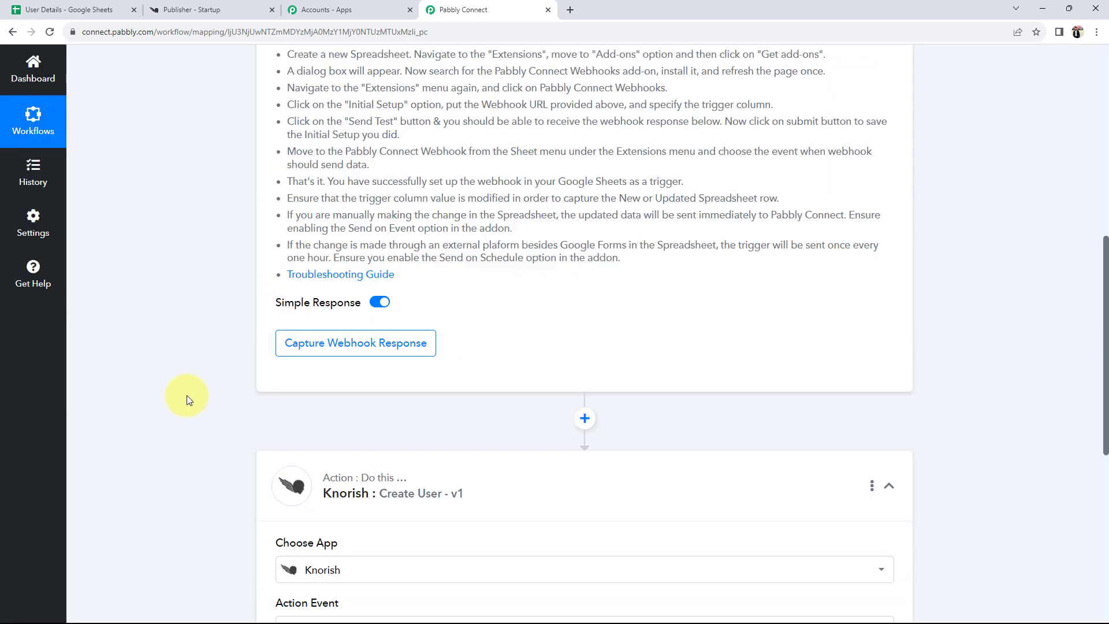
scroll(245, 171, up, 1)
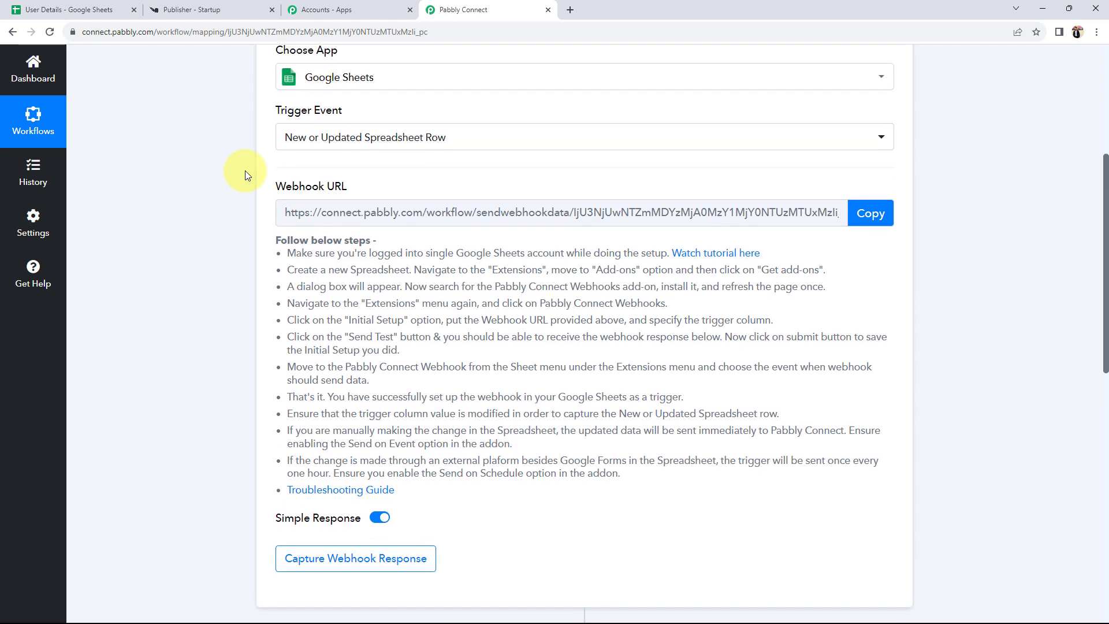
scroll(186, 445, down, 5)
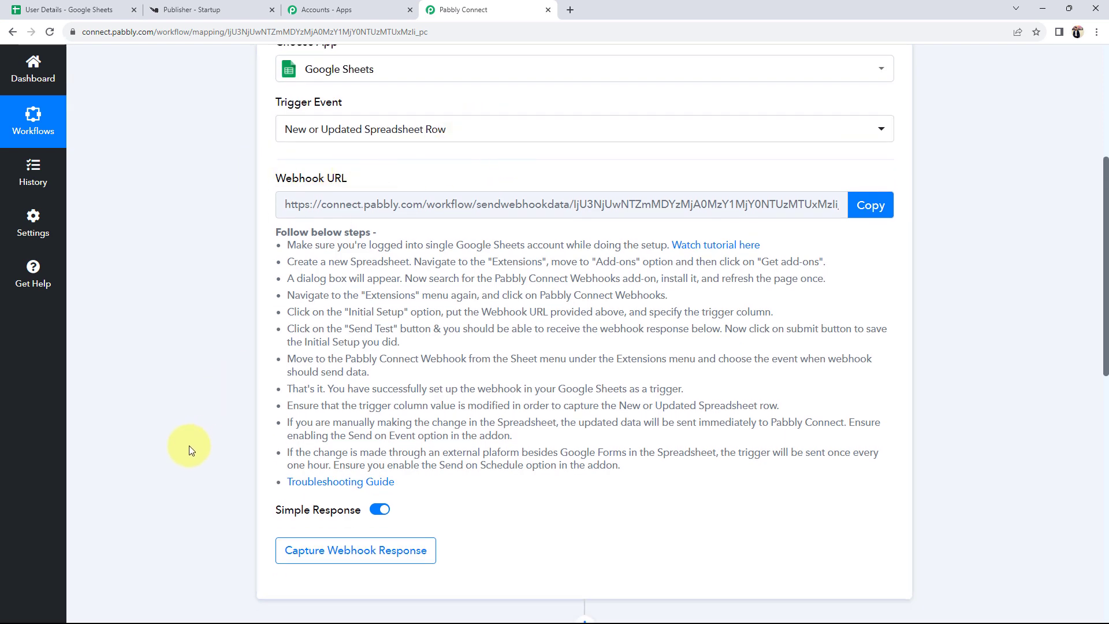
scroll(189, 451, down, 1)
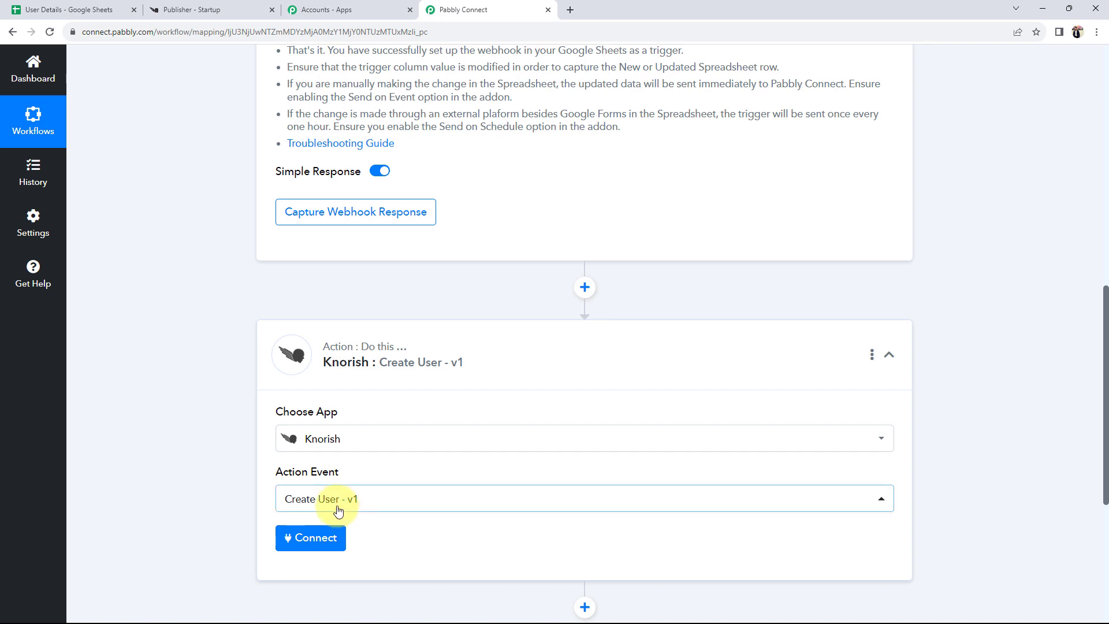
scroll(320, 508, up, 12)
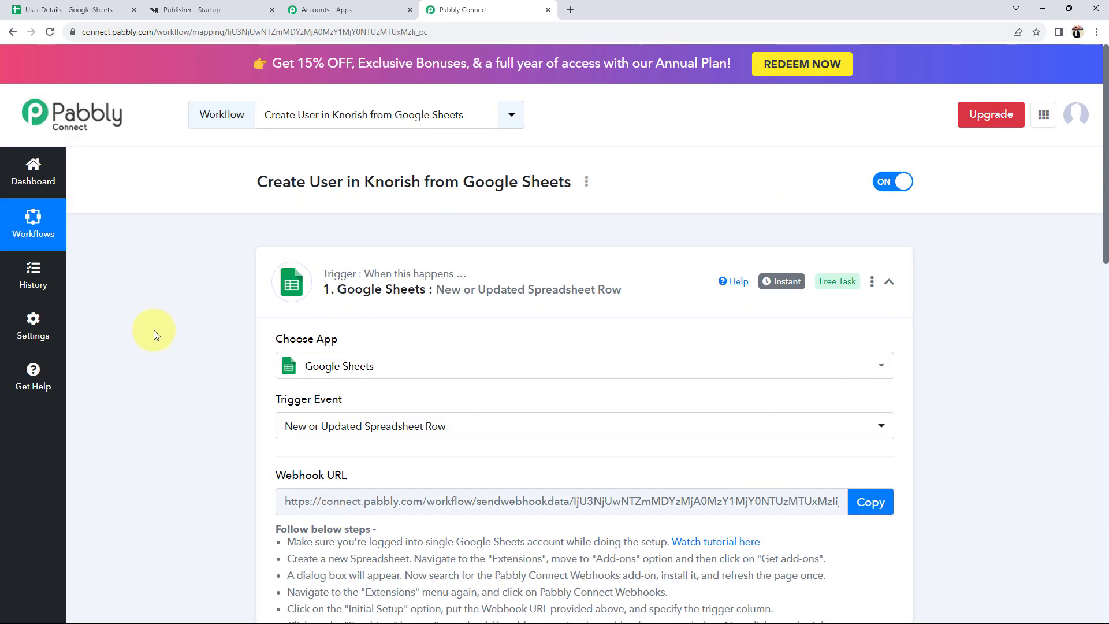
scroll(153, 330, down, 4)
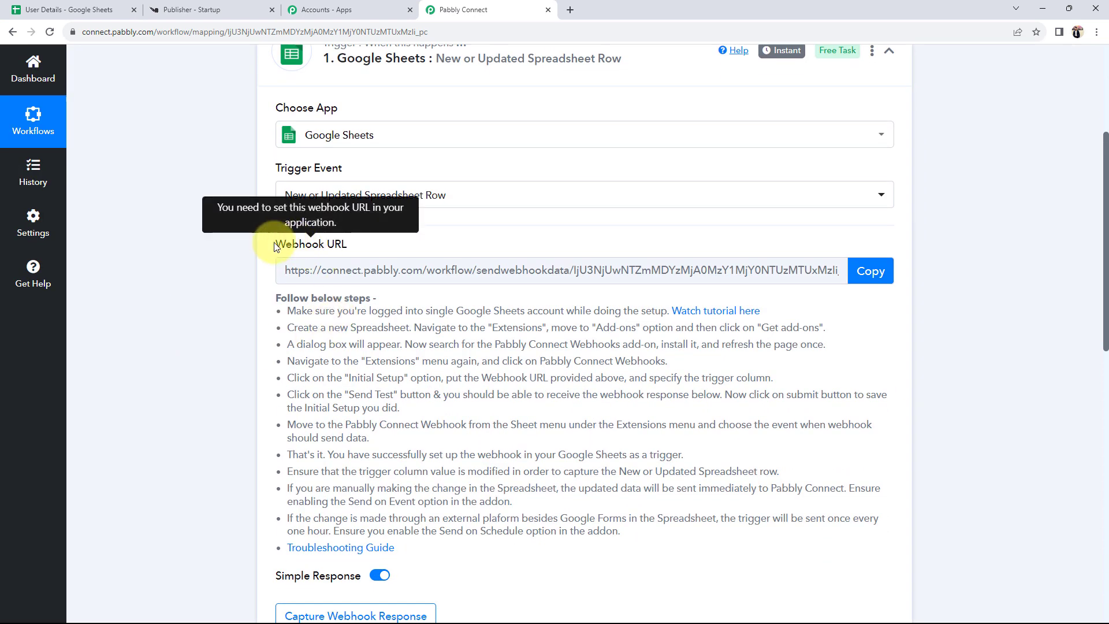
drag(275, 244, 336, 248)
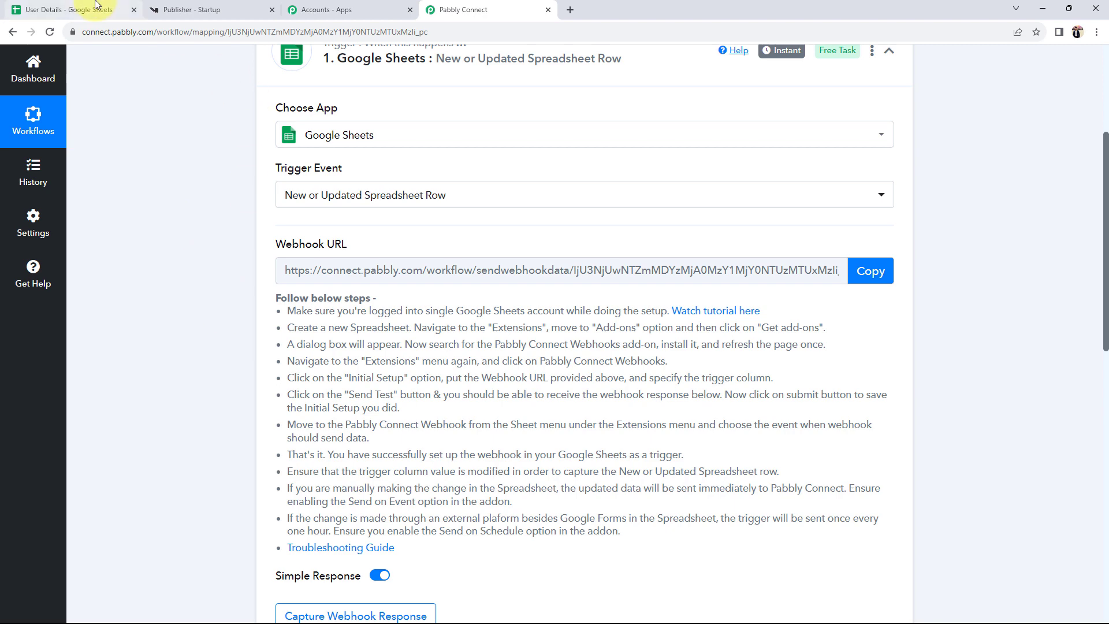
- Compare the User Details spreadsheet with the trigger setup, pointing out the Webhook URL heading
click(75, 10)
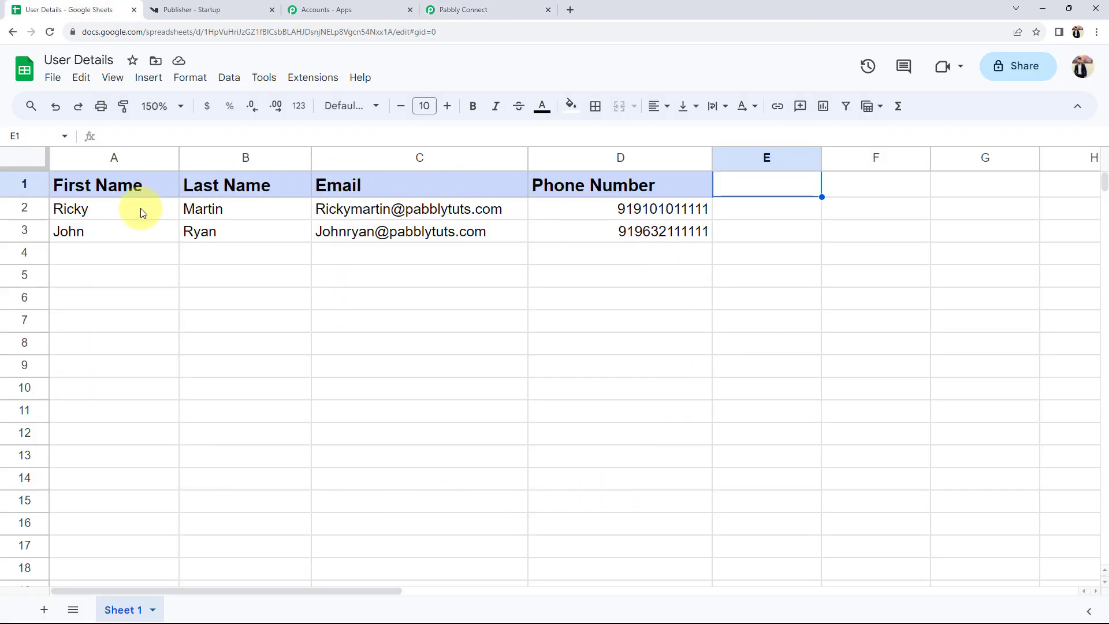
click(466, 17)
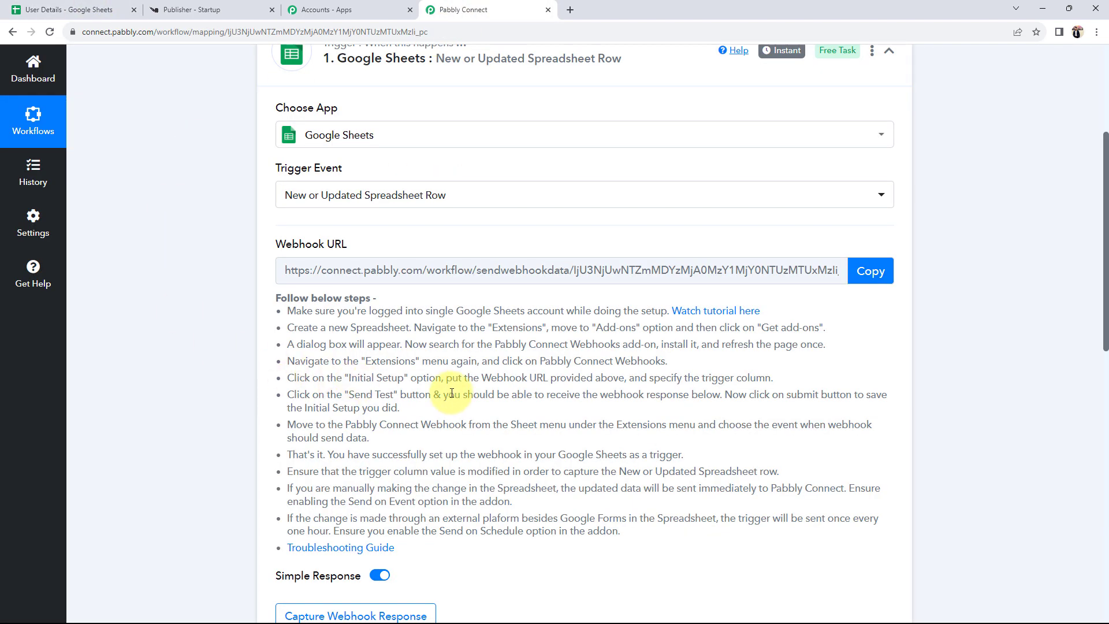
click(75, 10)
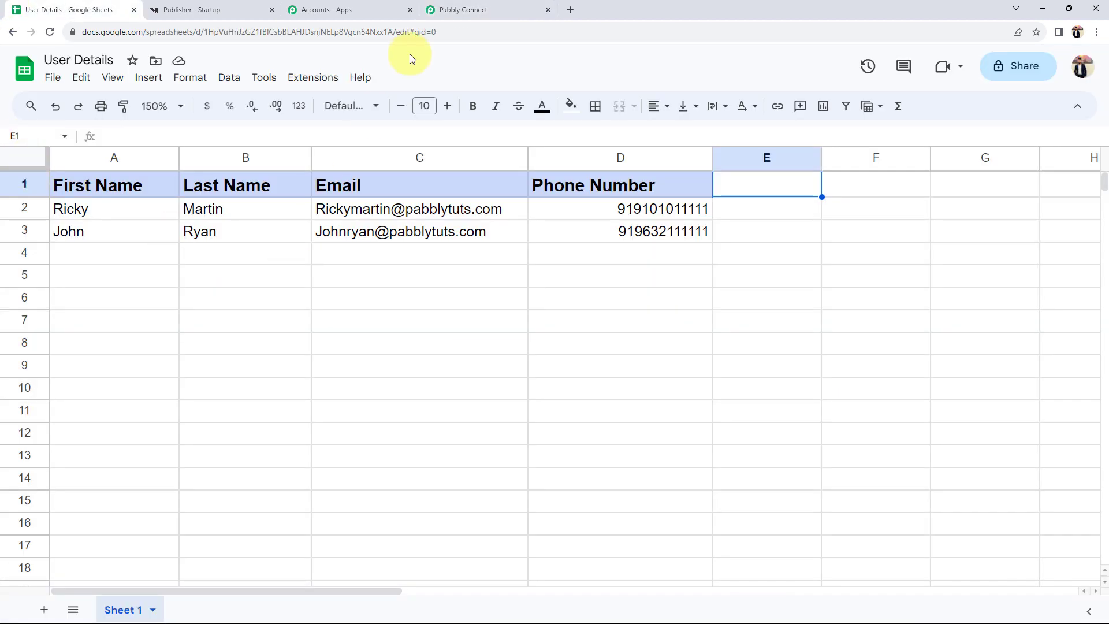
click(466, 10)
mouse_move(279, 247)
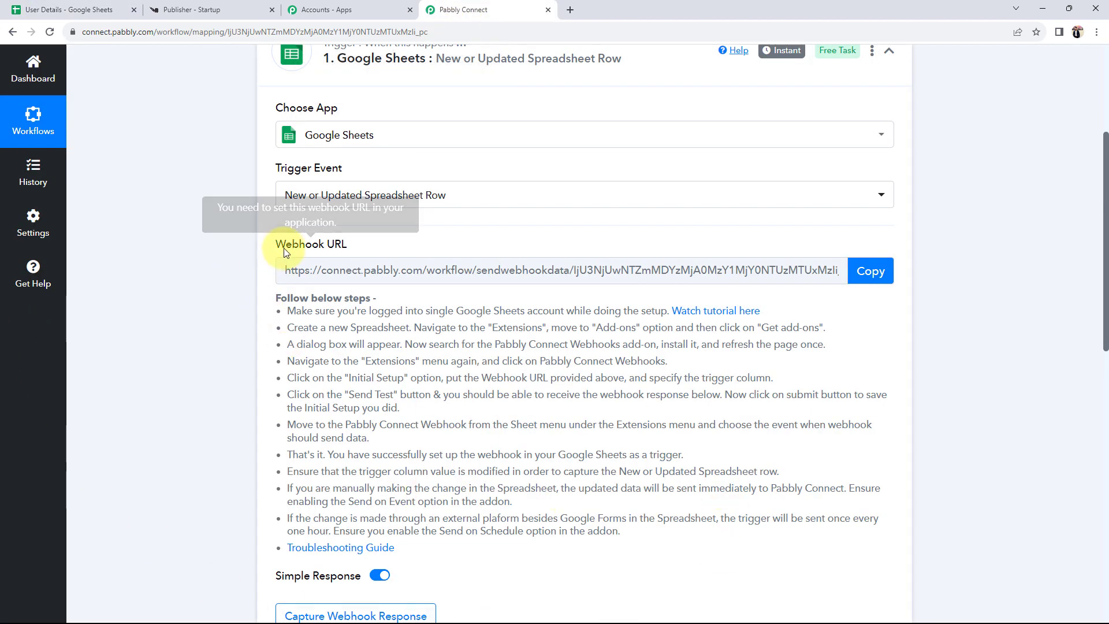
drag(279, 250, 358, 247)
click(192, 341)
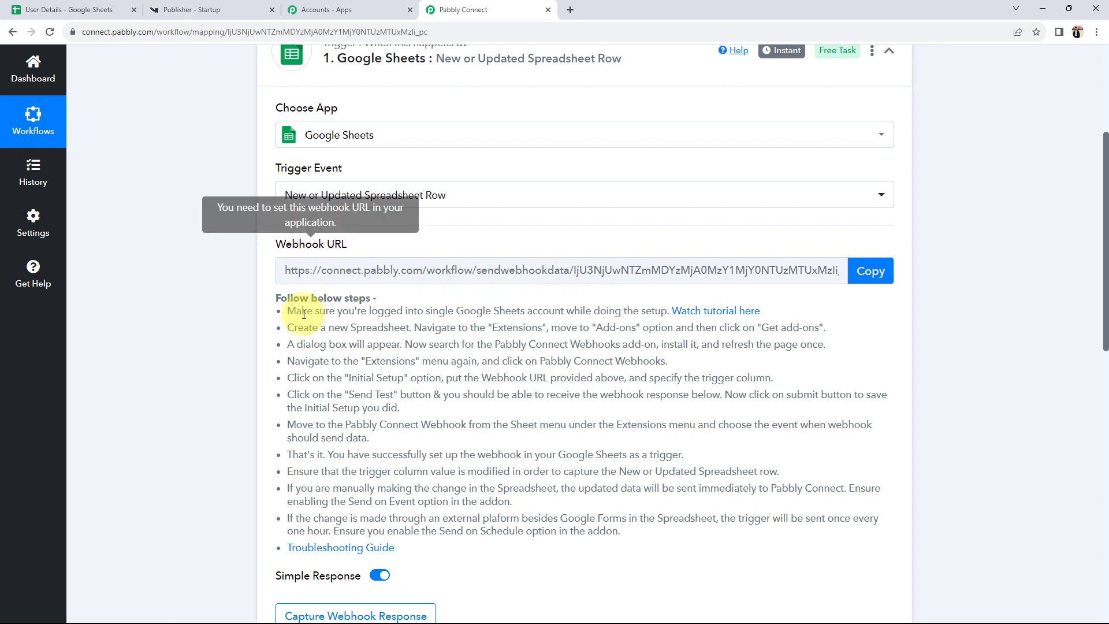
- Review the trigger's setup instructions and copy its webhook URL
drag(291, 312, 632, 530)
click(207, 282)
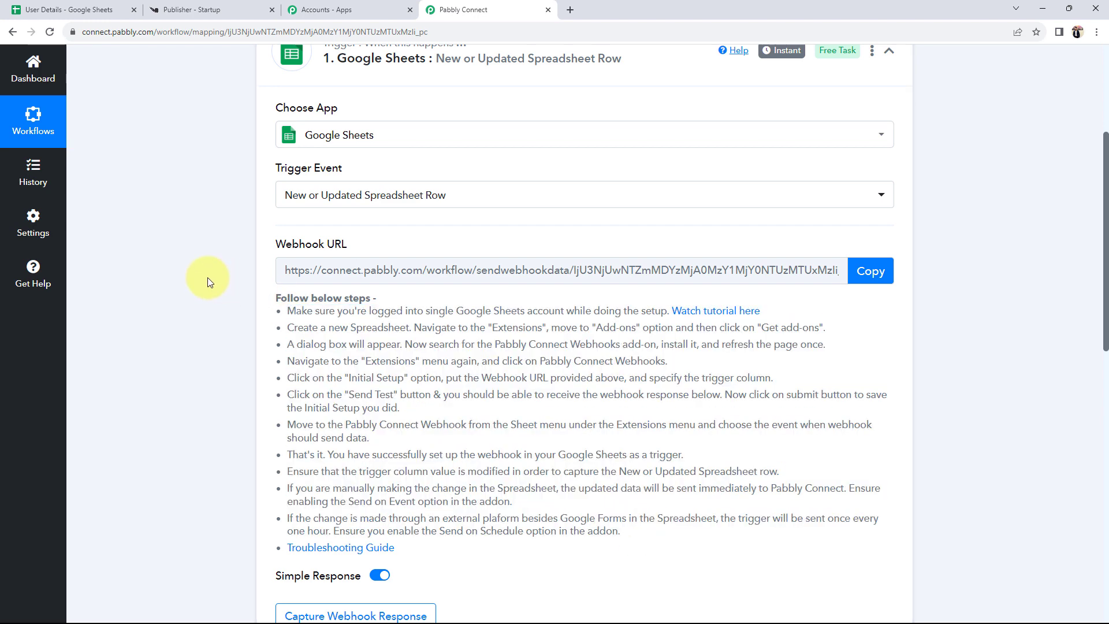
click(871, 271)
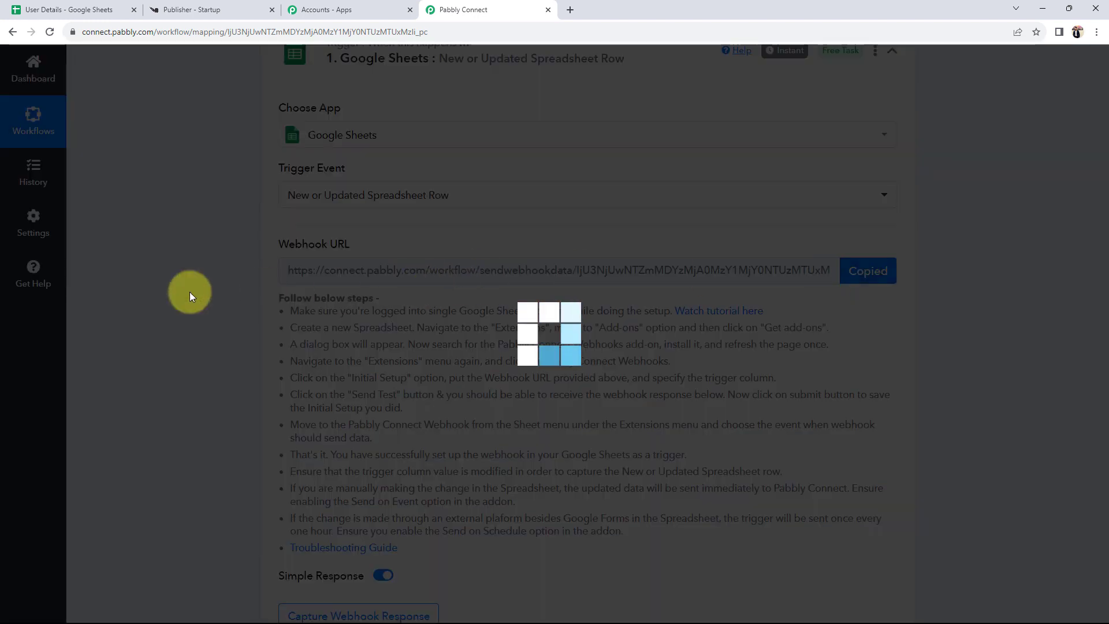
- Open the add-ons marketplace from the User Details spreadsheet's Extensions menu
click(92, 10)
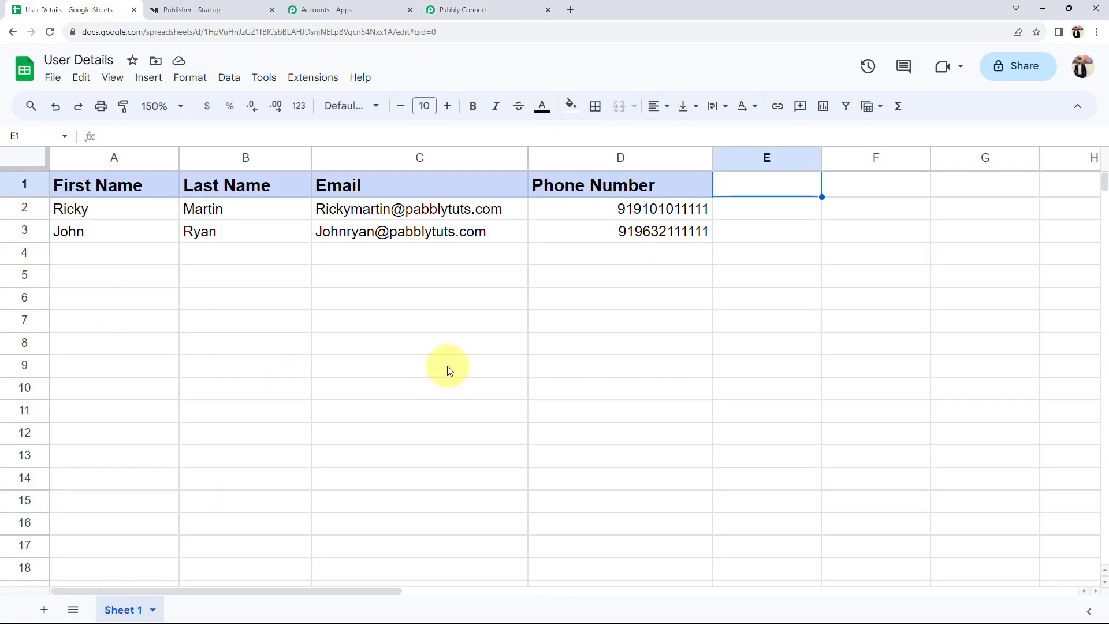
click(289, 81)
mouse_move(331, 110)
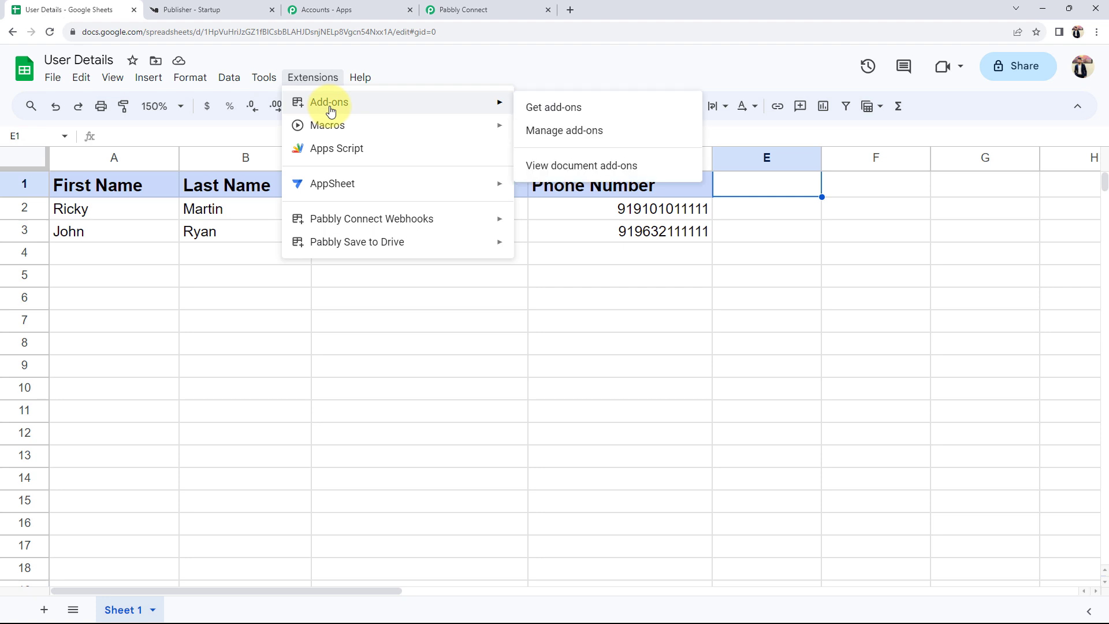
click(563, 108)
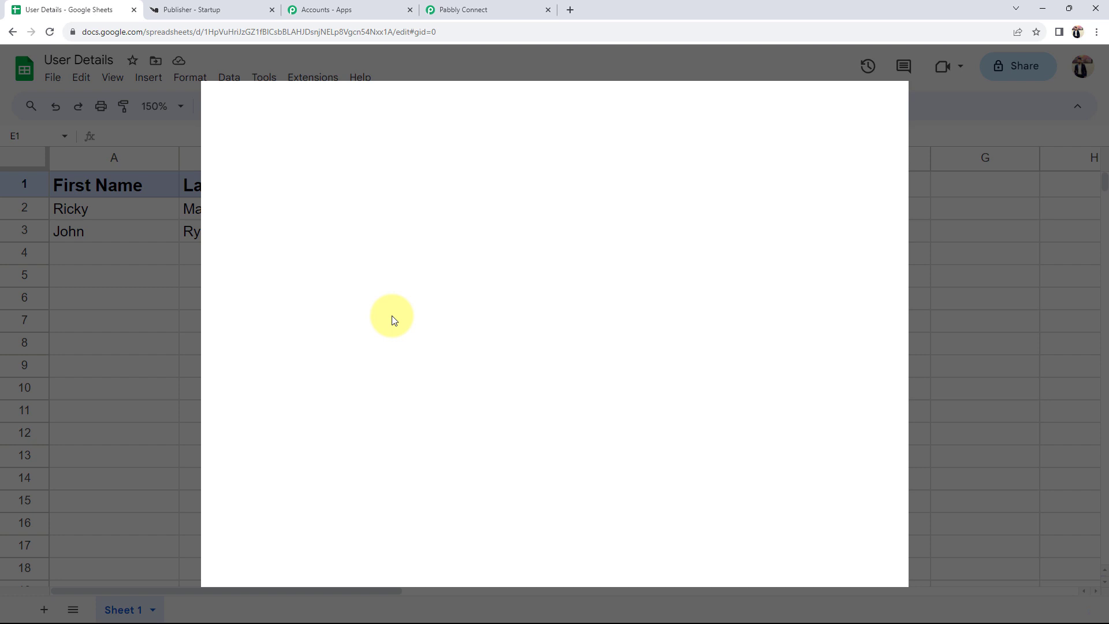
- Search 'pabbly', confirm Pabbly Connect Webhooks is installed, and close the marketplace
click(654, 112)
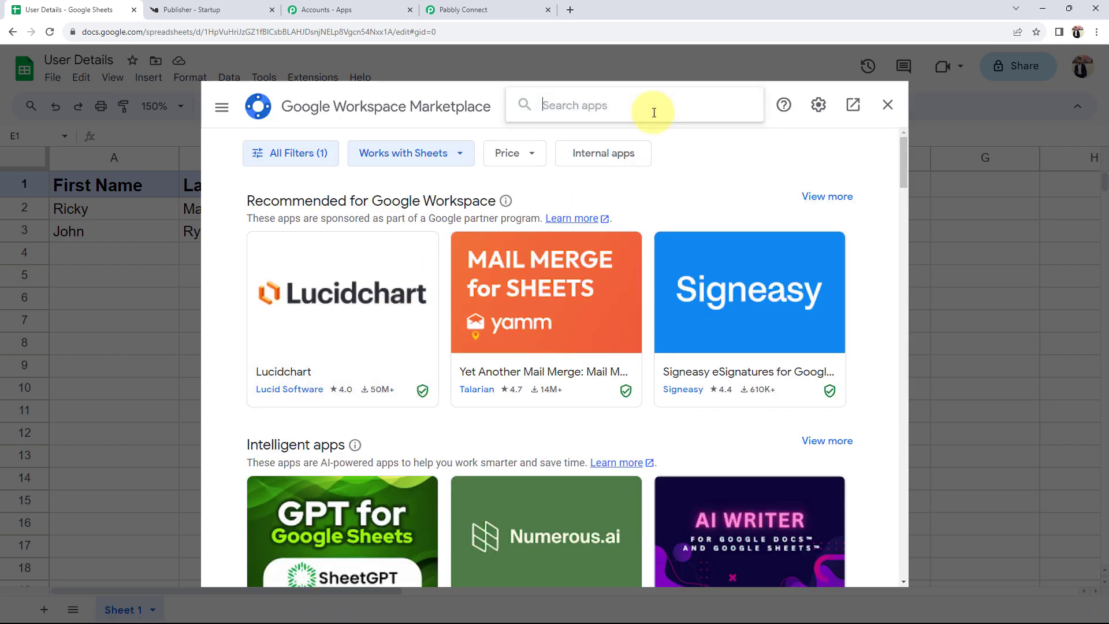
text(pabbly)
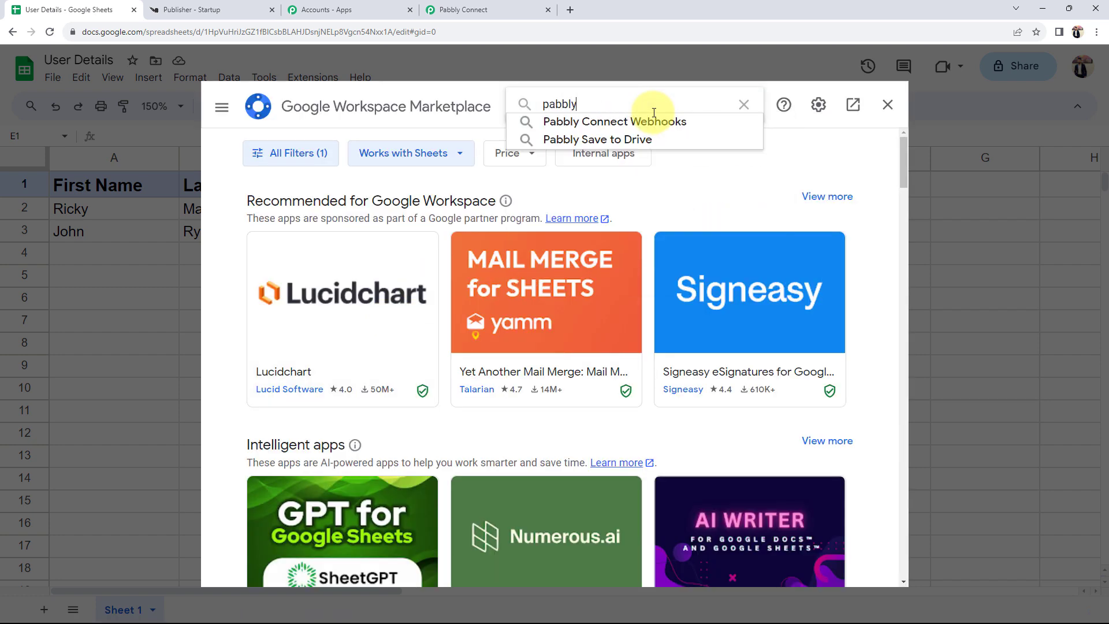
click(664, 122)
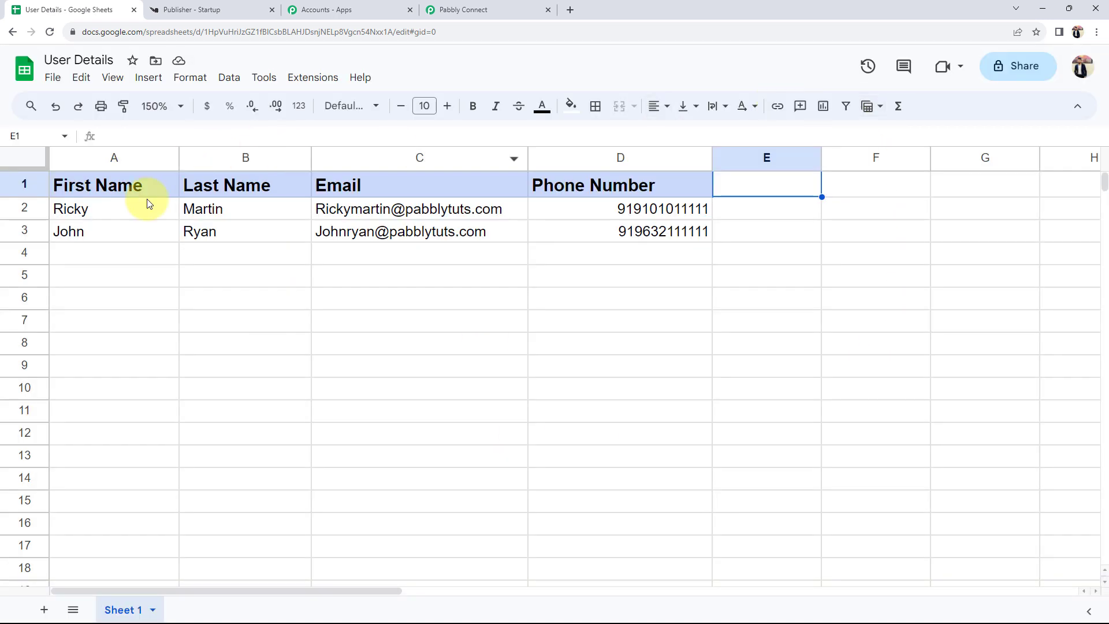
click(886, 104)
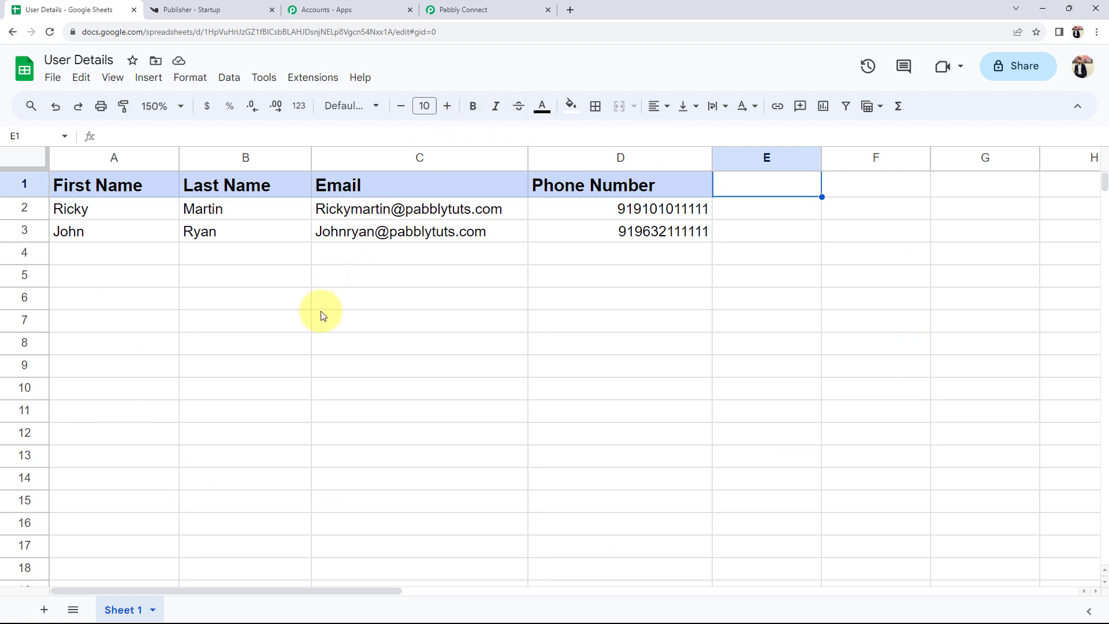
click(304, 84)
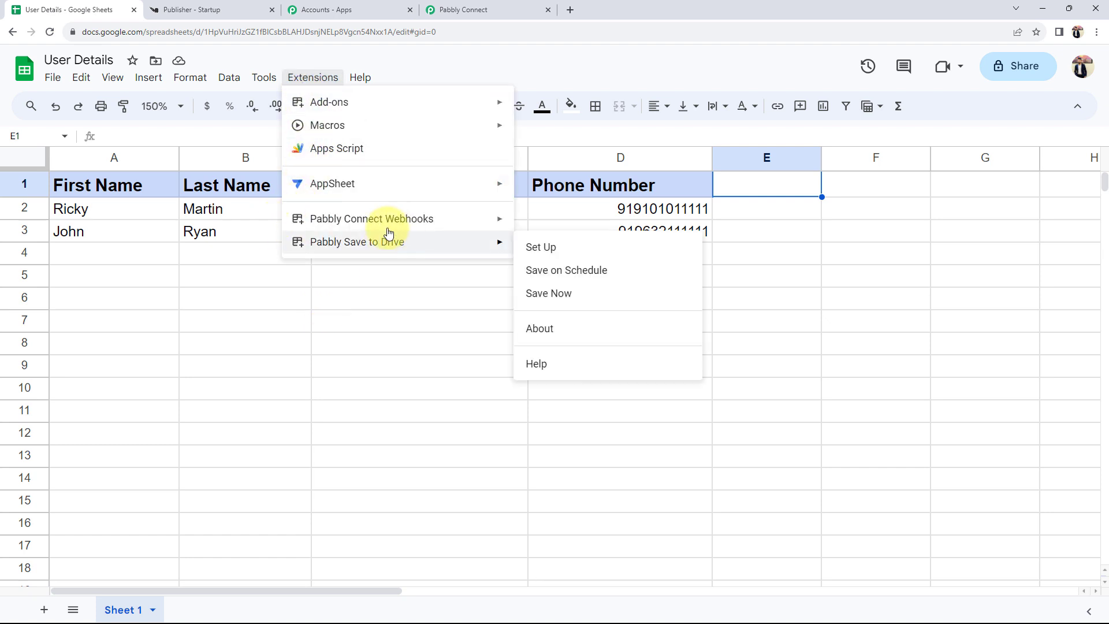
mouse_move(373, 221)
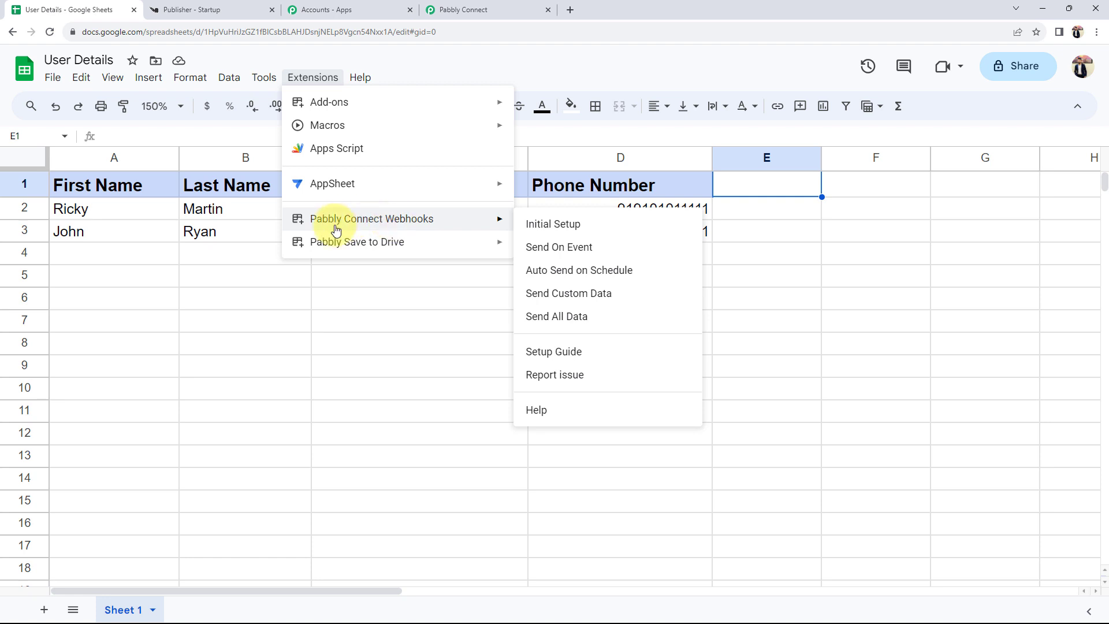
- Start the Pabbly webhook Initial Setup and paste the copied webhook URL into it
click(550, 226)
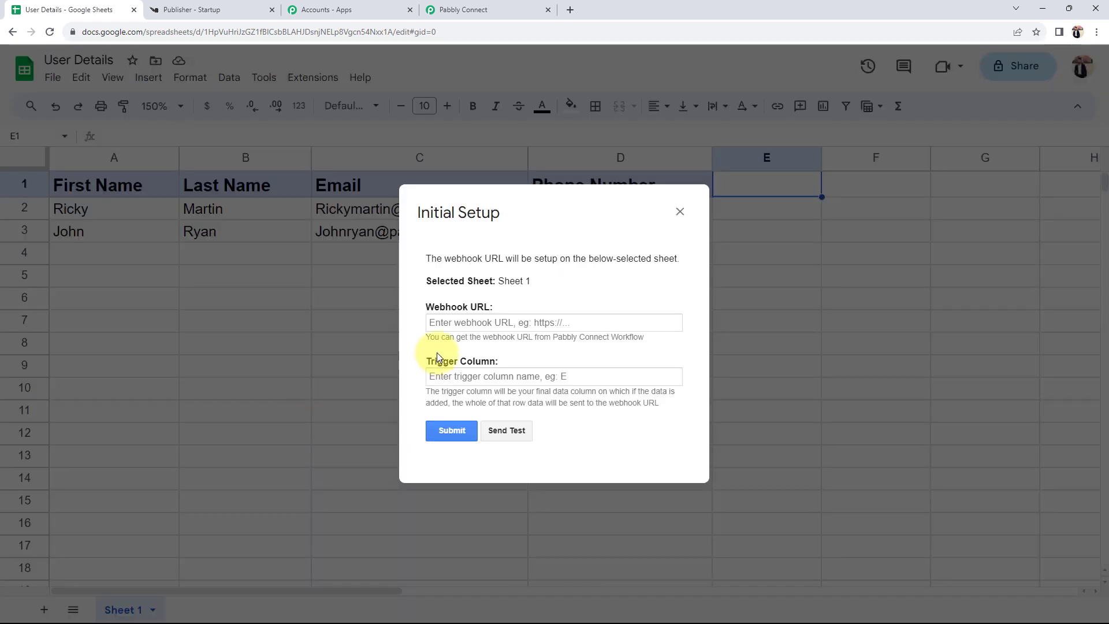
mouse_move(426, 309)
mouse_down()
mouse_move(471, 310)
mouse_move(431, 321)
mouse_up()
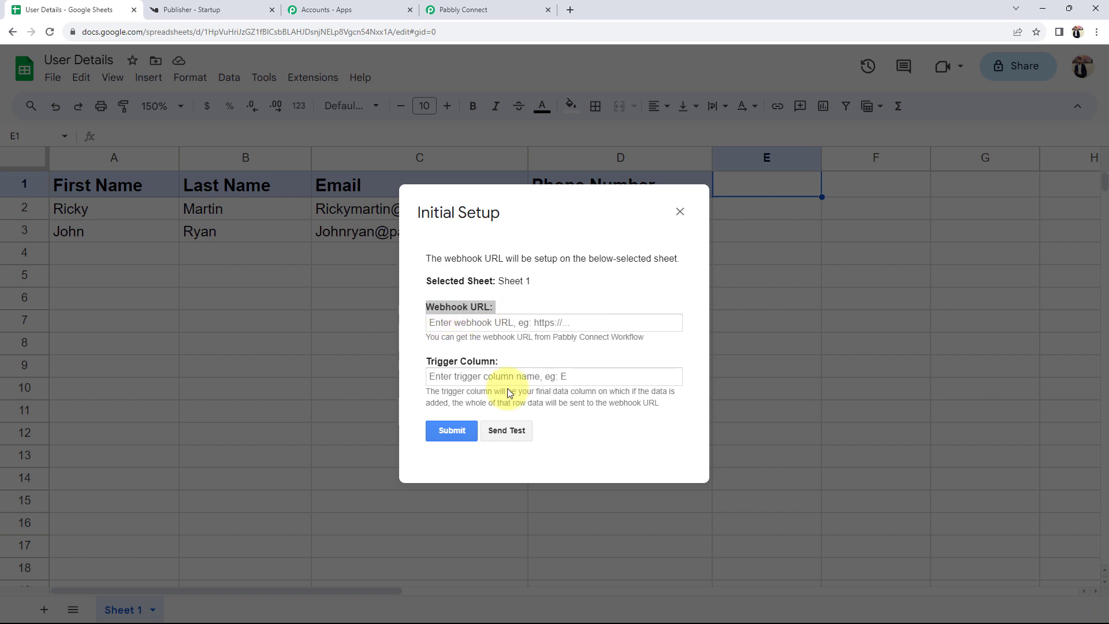
click(418, 335)
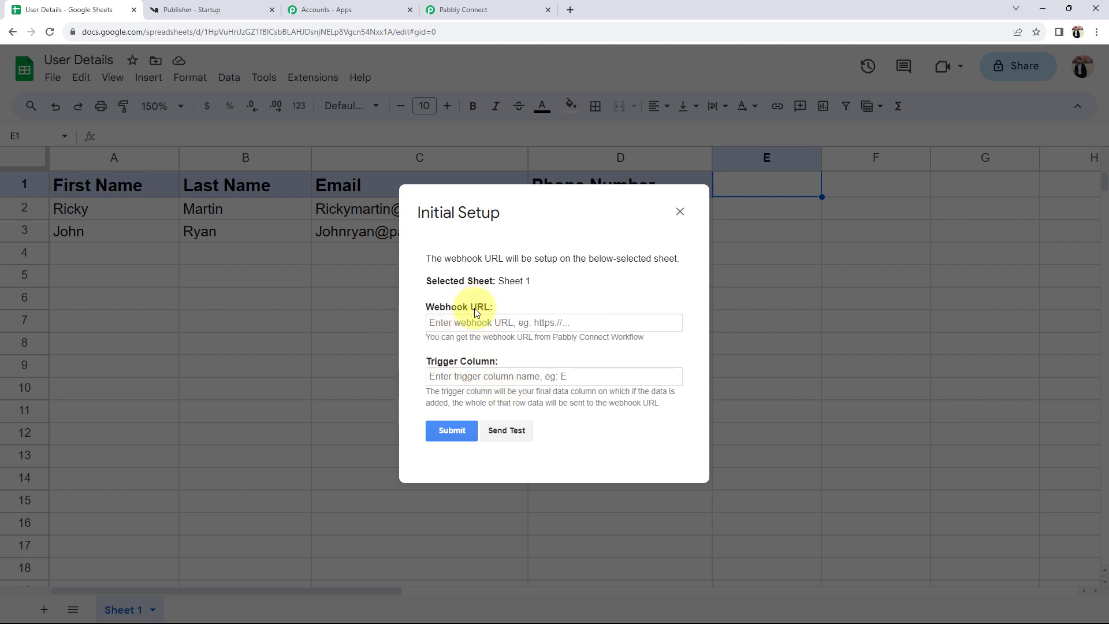
click(472, 12)
click(869, 270)
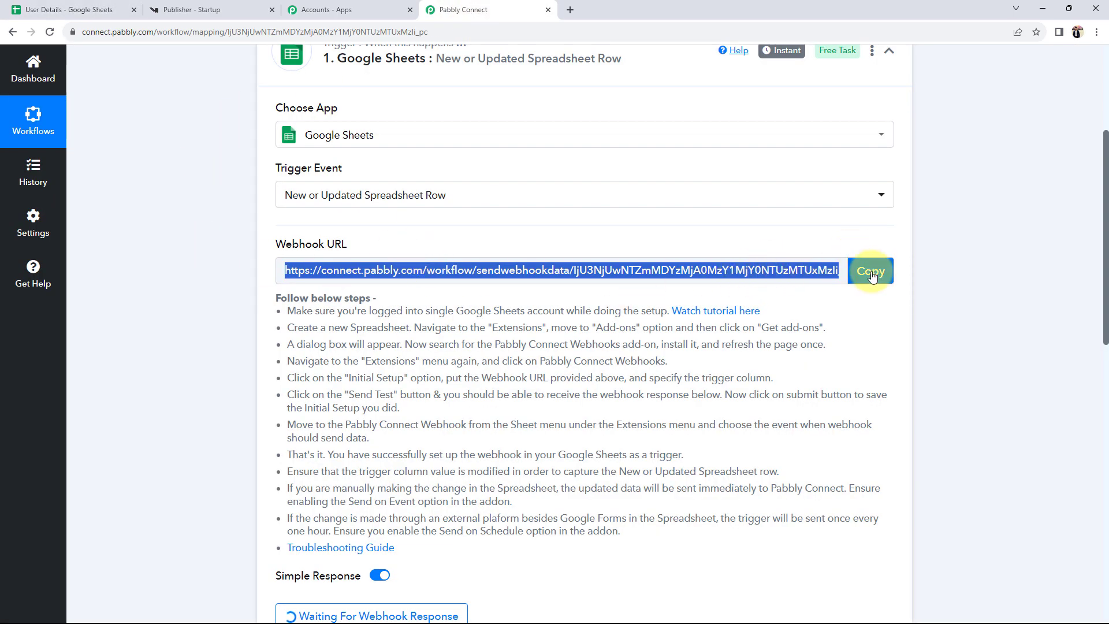
click(101, 10)
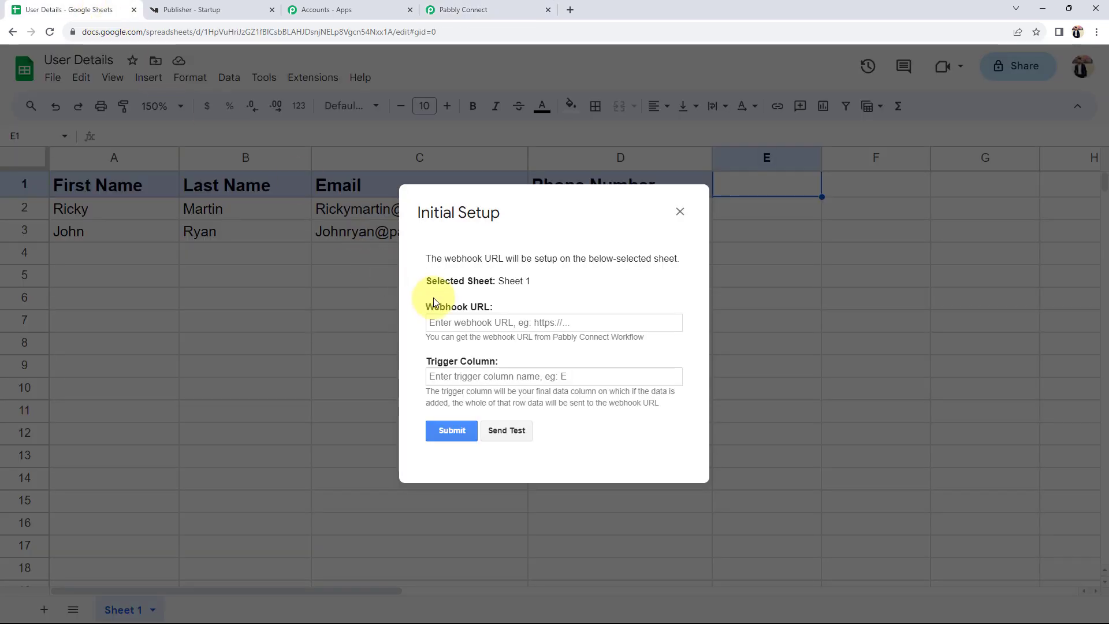
click(456, 328)
key(ctrl+v)
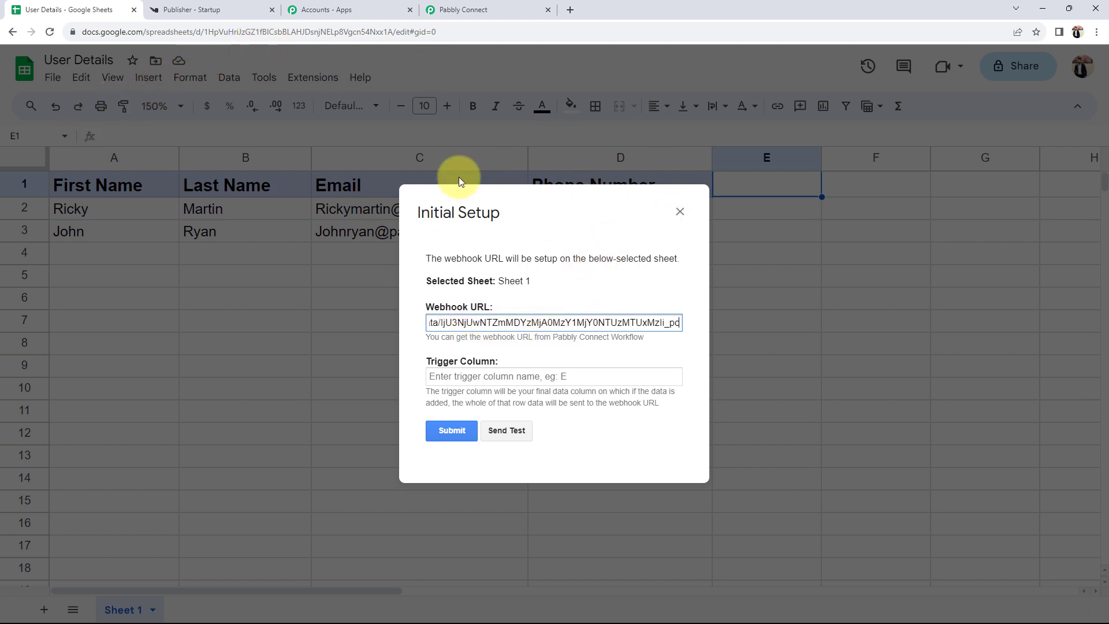
- Set trigger column D, send test data, submit the setup and close it
drag(539, 216, 323, 270)
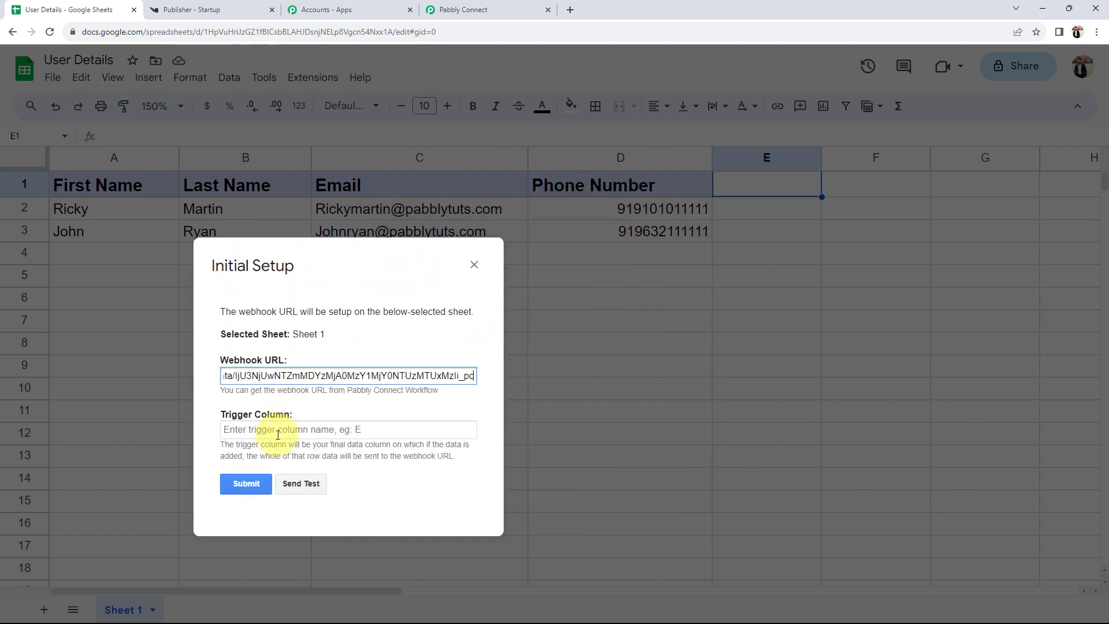
click(241, 429)
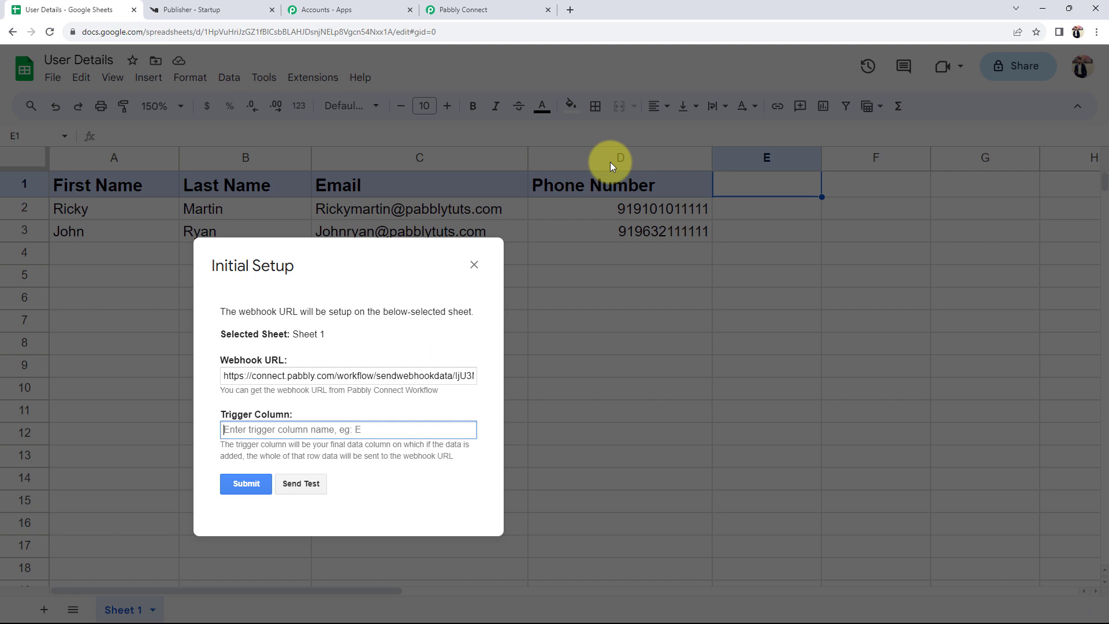
text(D)
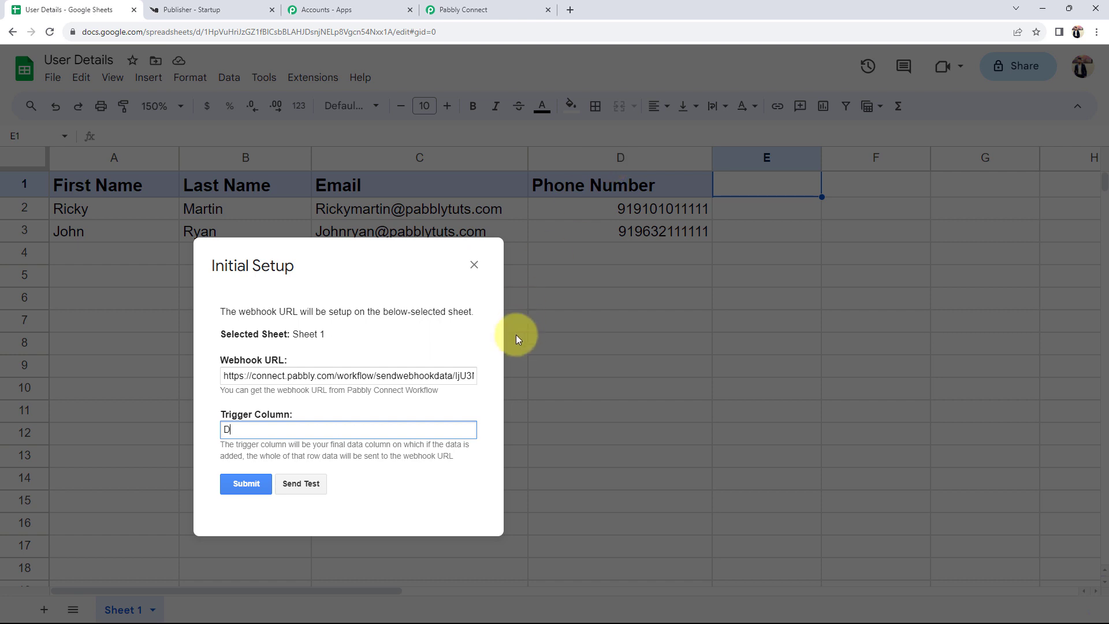
click(297, 483)
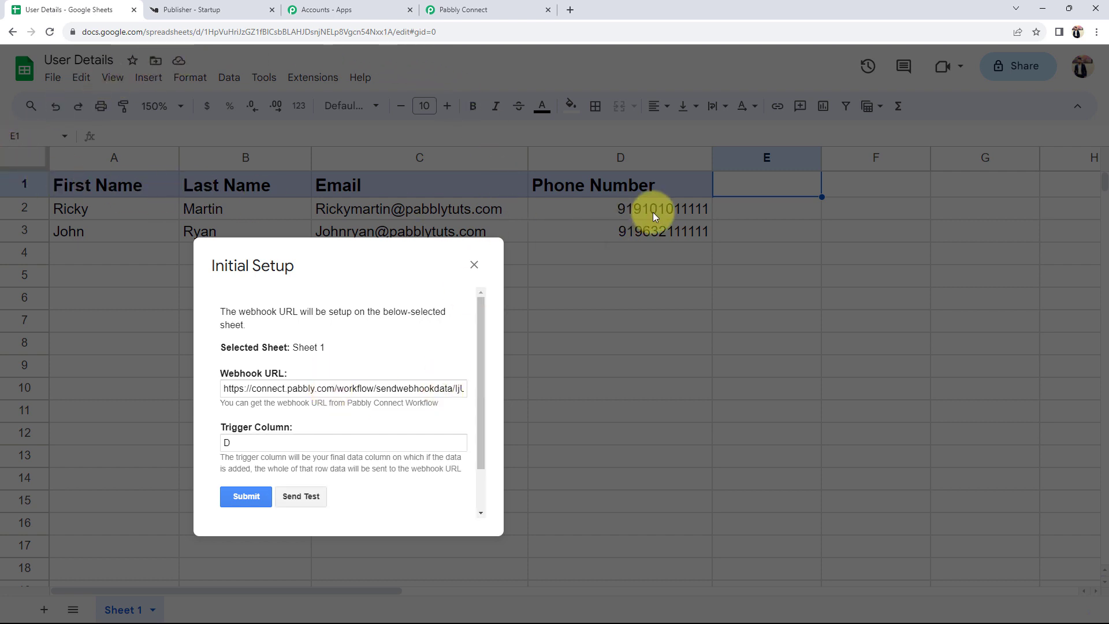
scroll(354, 414, down, 1)
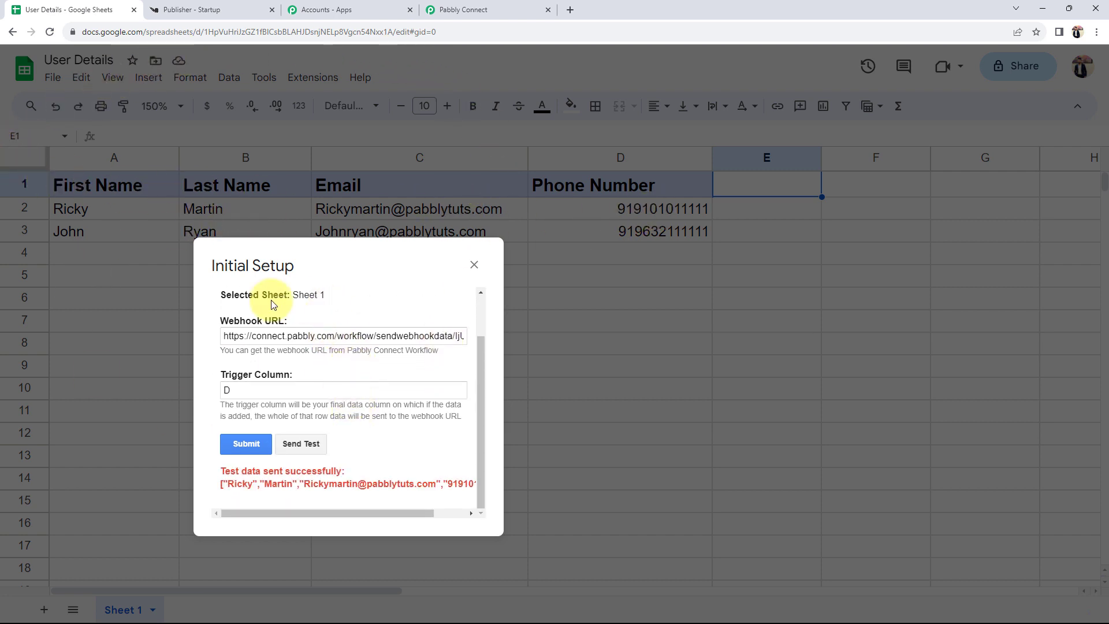
click(240, 443)
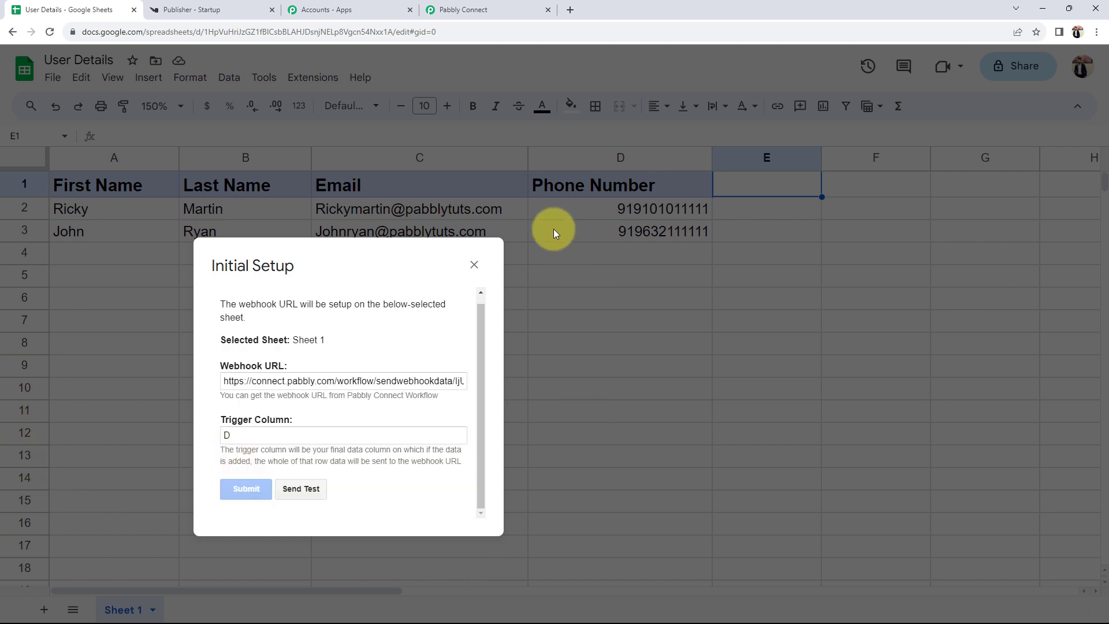
click(474, 265)
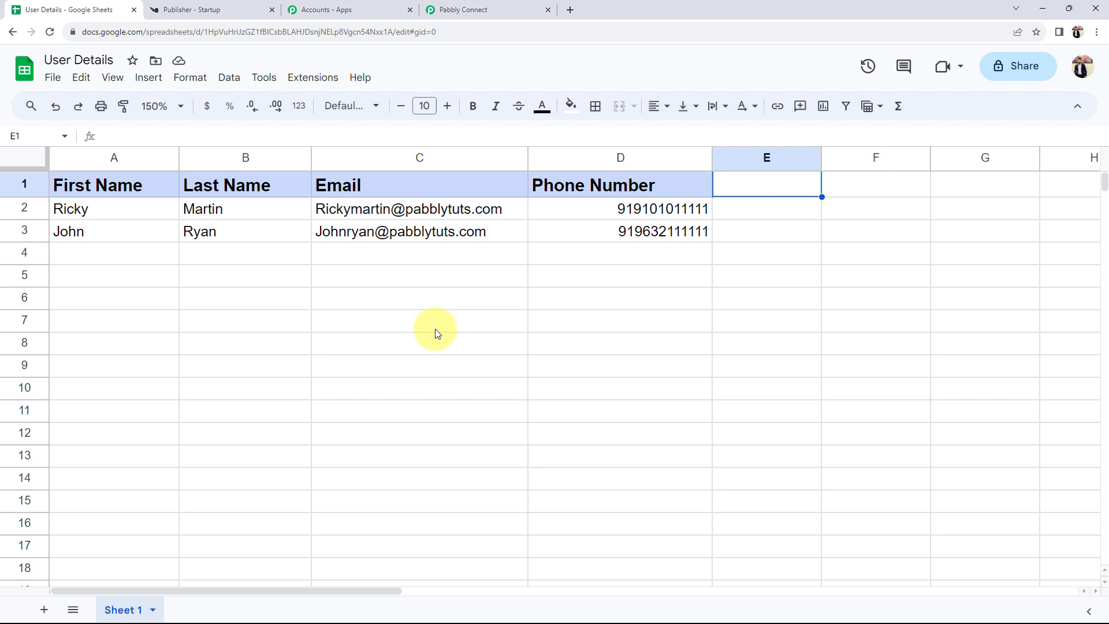
- Enable Send On Event in the Pabbly Connect Webhooks add-on menu, then return to Pabbly Connect
click(310, 81)
mouse_move(335, 221)
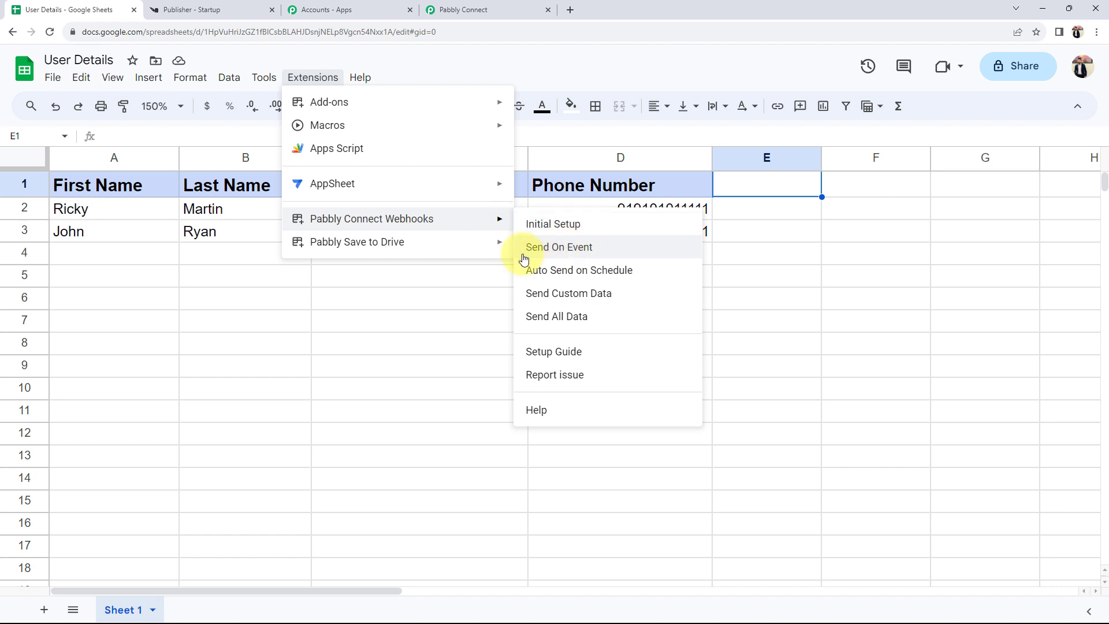
click(584, 247)
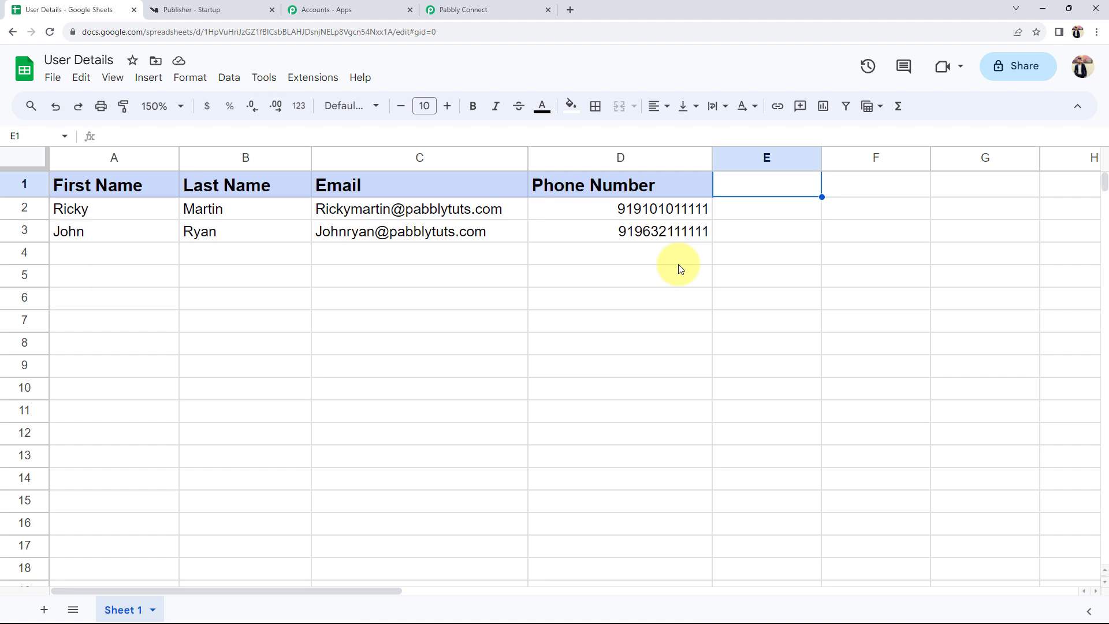
click(485, 10)
- Check the captured spreadsheet name User Details and trigger column D in the response
scroll(140, 393, down, 3)
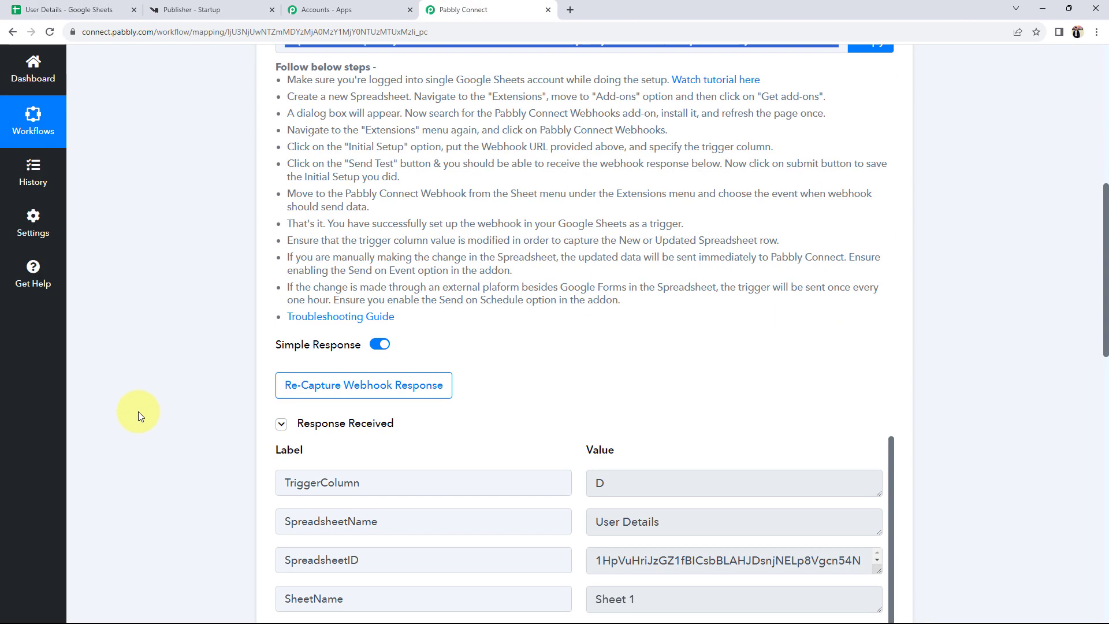
scroll(137, 411, down, 4)
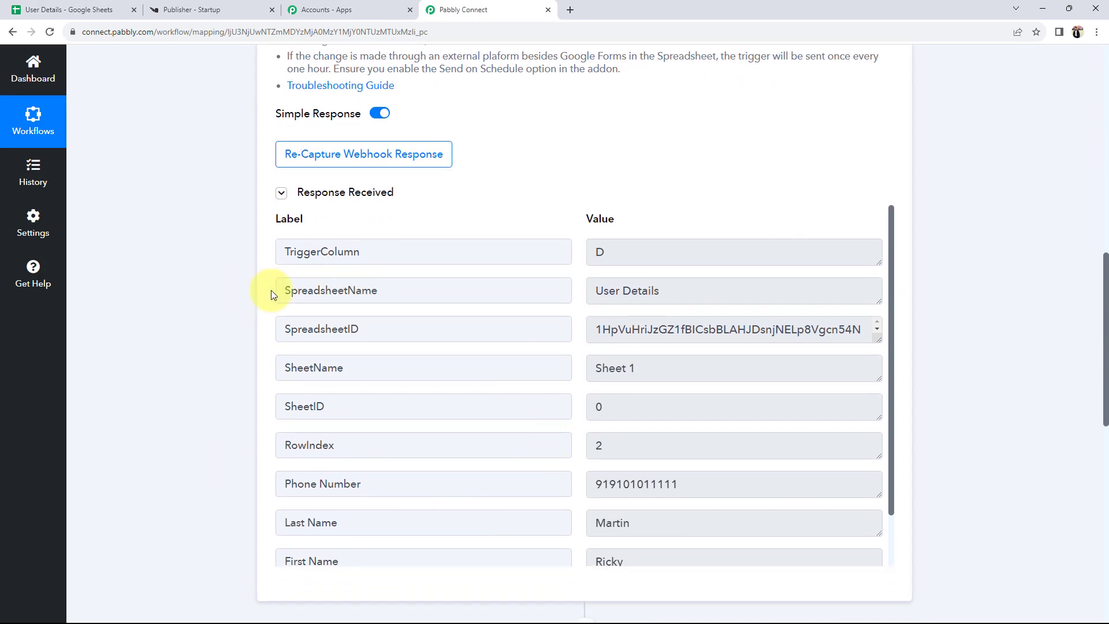
double_click(391, 286)
scroll(624, 306, down, 1)
drag(676, 238, 566, 237)
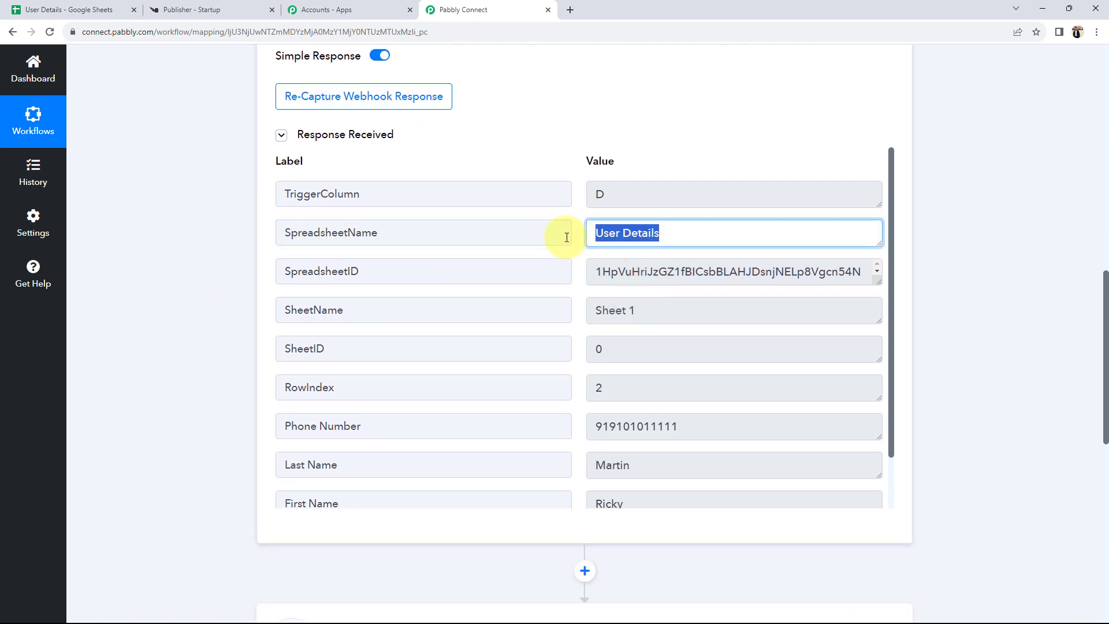
drag(643, 197, 511, 198)
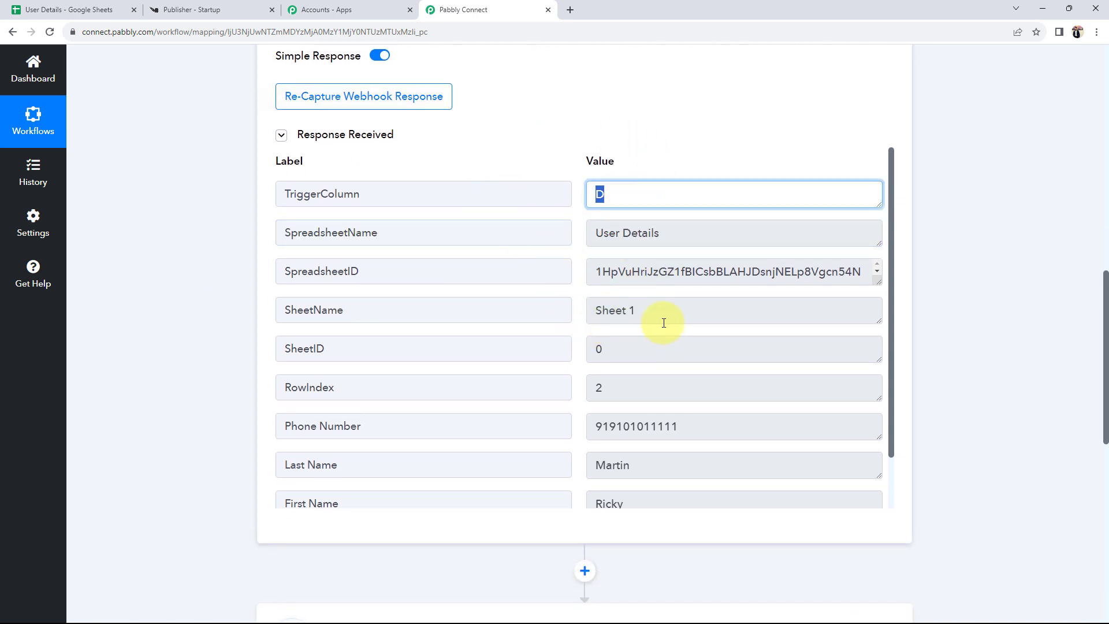
drag(663, 322, 564, 310)
- Check the captured first name, last name, phone number and email, then scroll to the Knorish action
scroll(482, 443, down, 1)
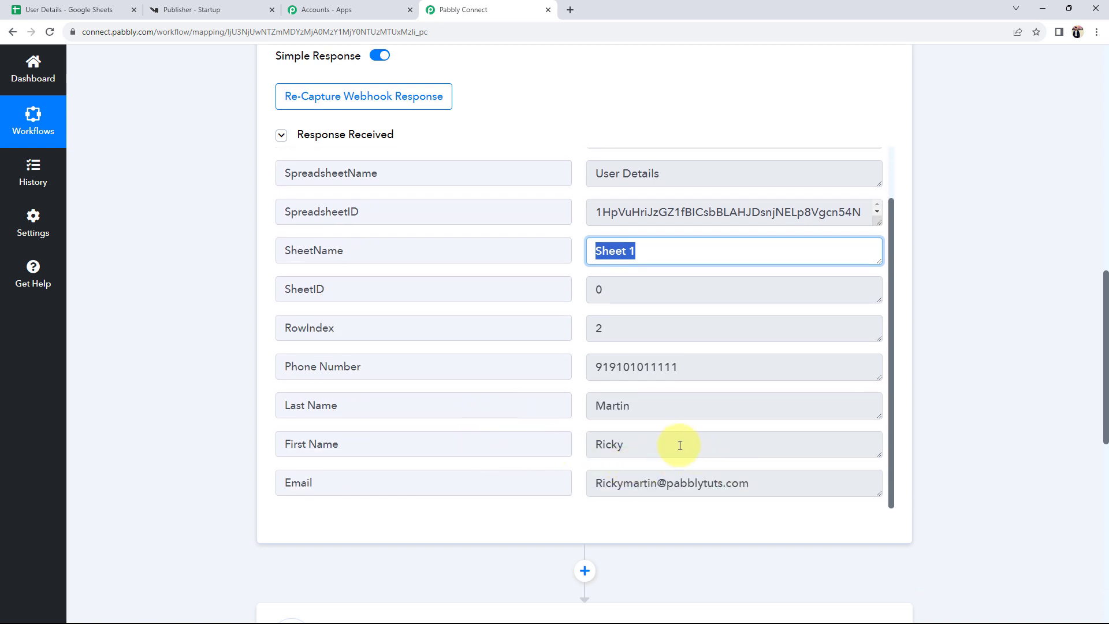
drag(679, 445, 582, 450)
click(670, 406)
click(782, 372)
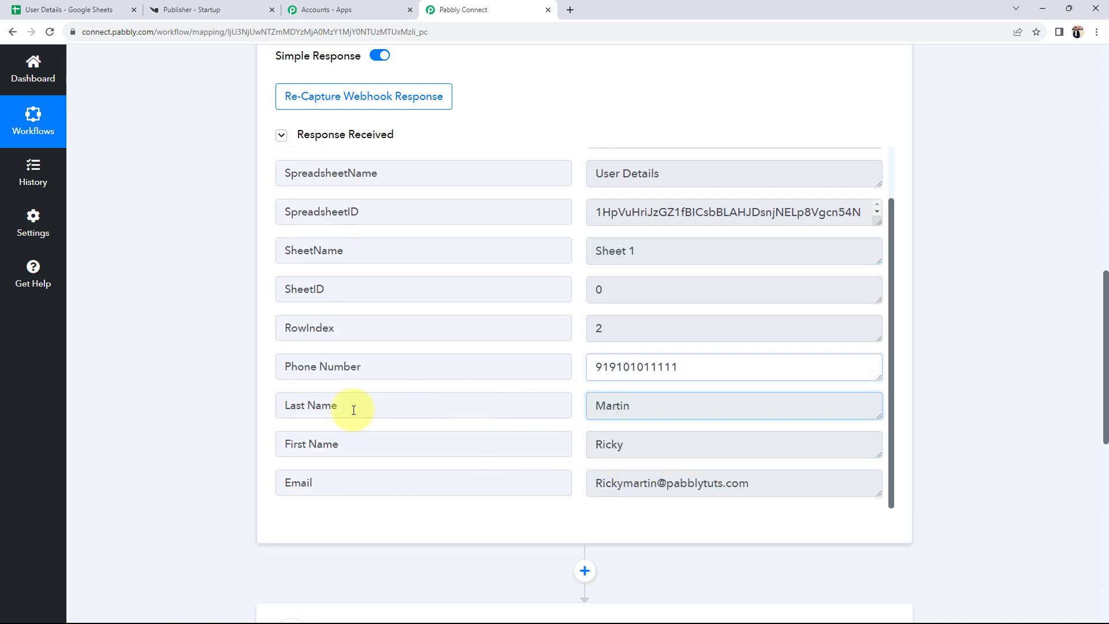
click(767, 482)
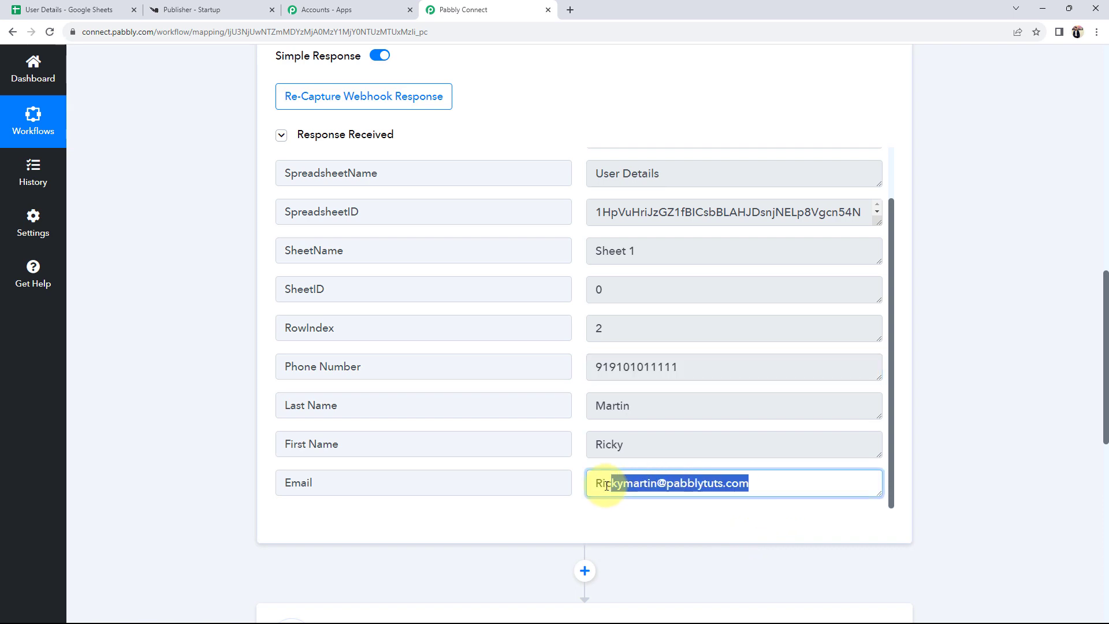
click(214, 449)
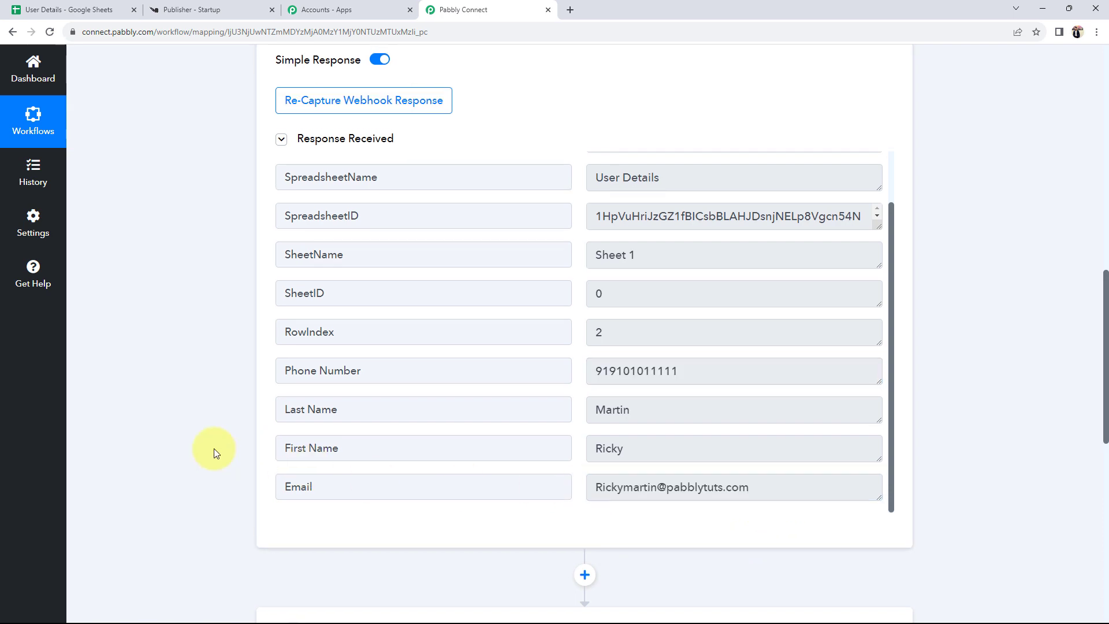
scroll(213, 449, up, 9)
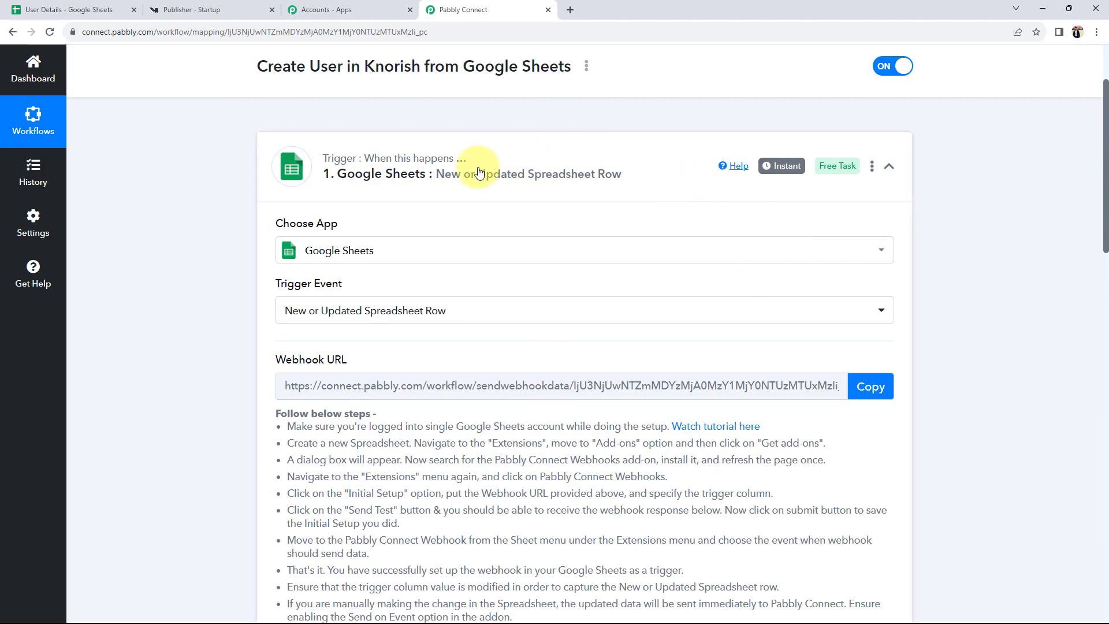
scroll(210, 483, down, 9)
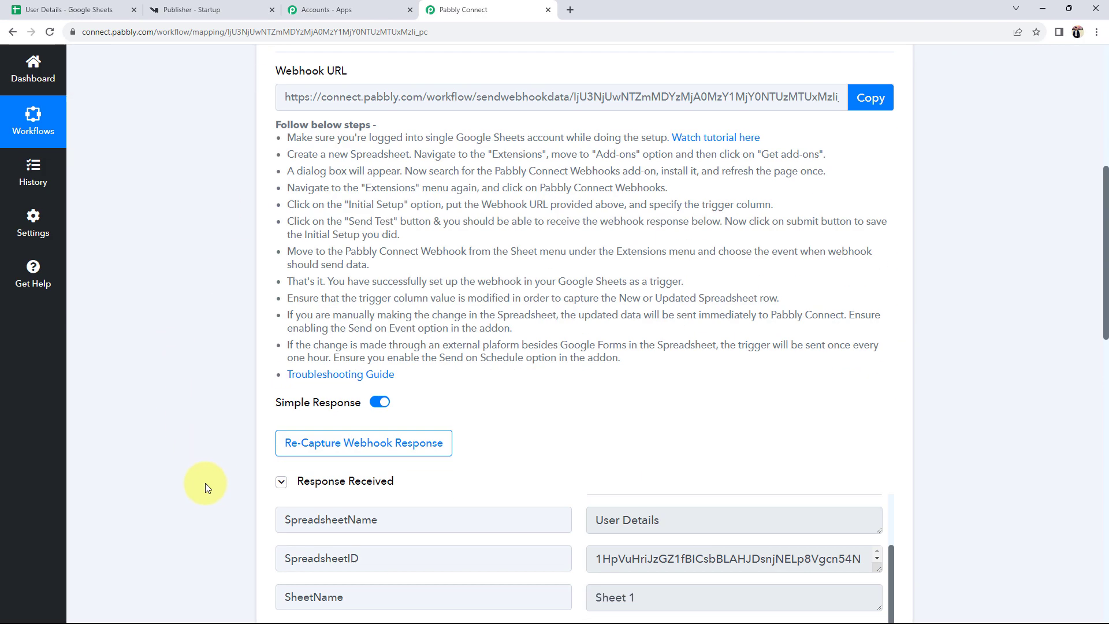
drag(847, 527, 404, 508)
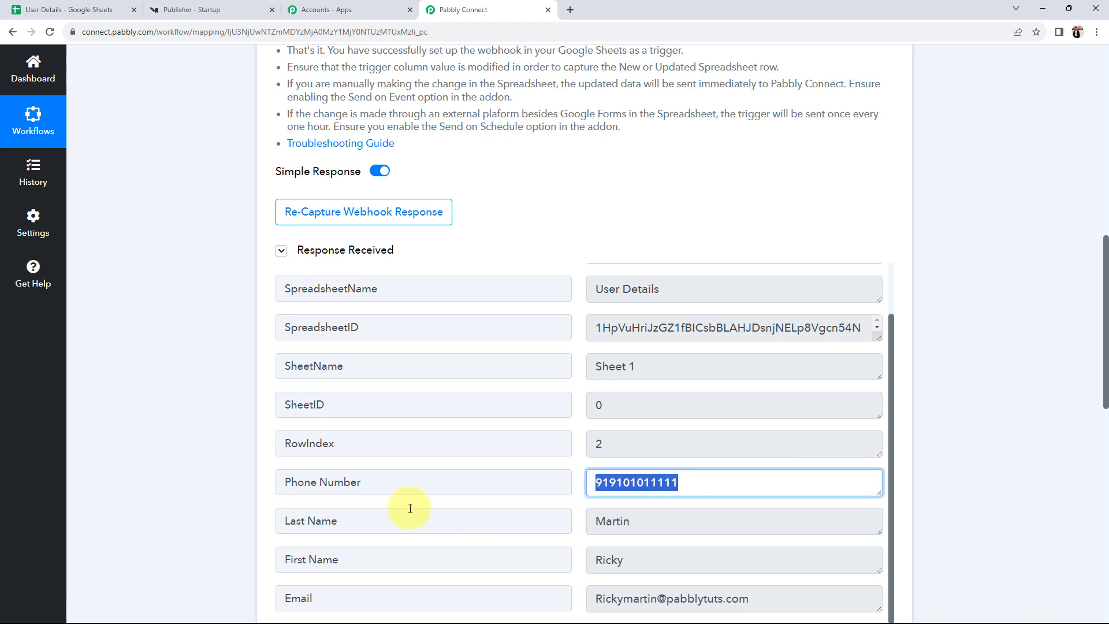
scroll(54, 442, down, 8)
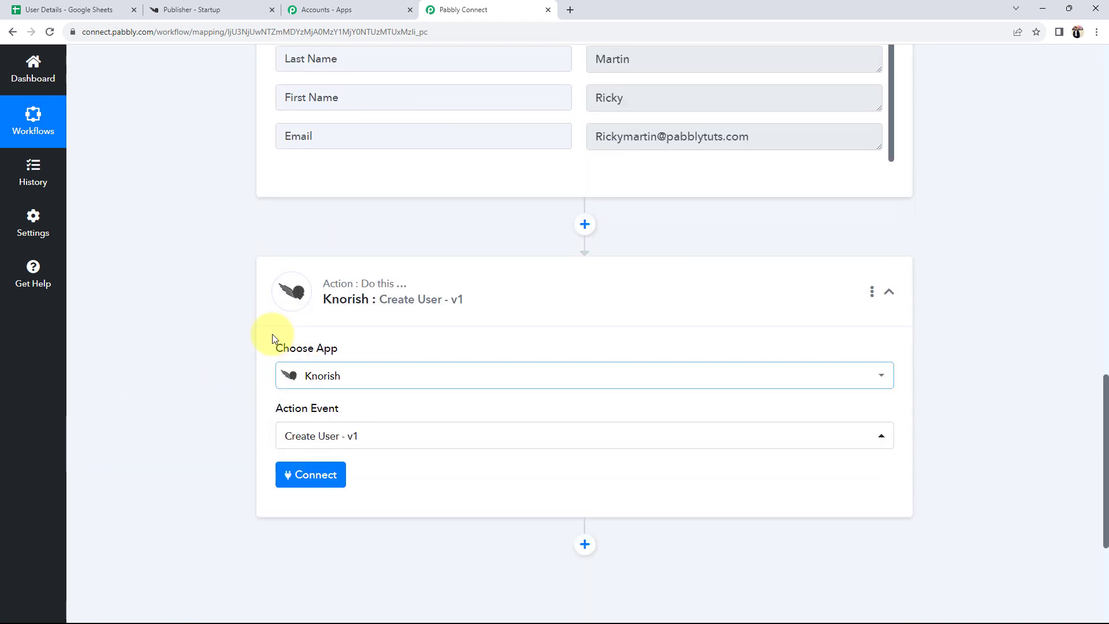
- Start connecting a Knorish account to the Create User action, briefly checking the Knorish dashboard
scroll(216, 334, down, 1)
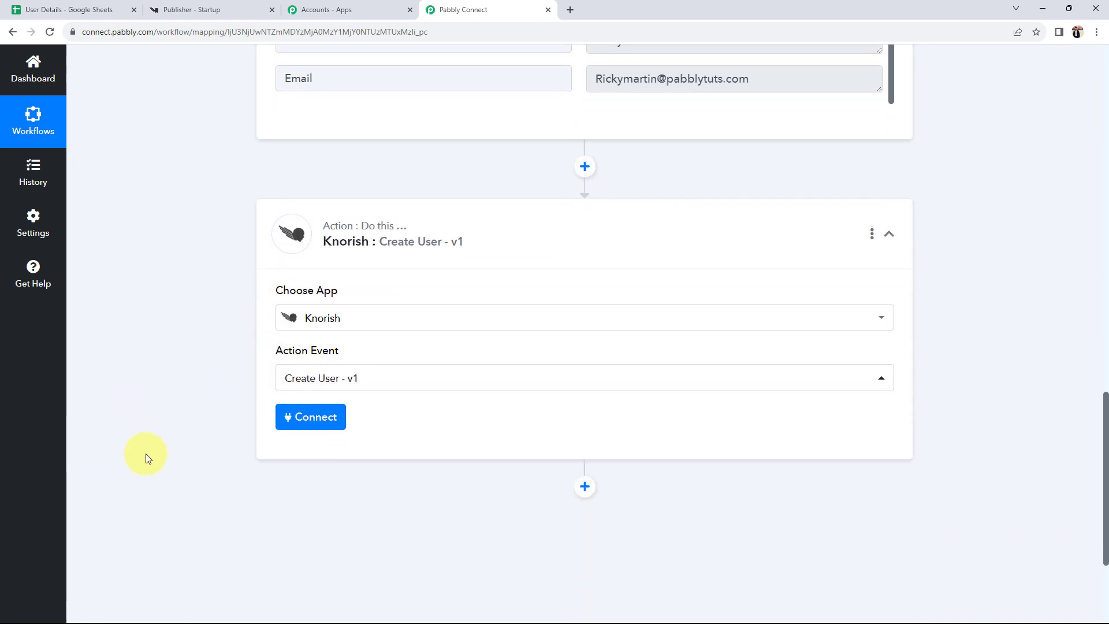
click(291, 416)
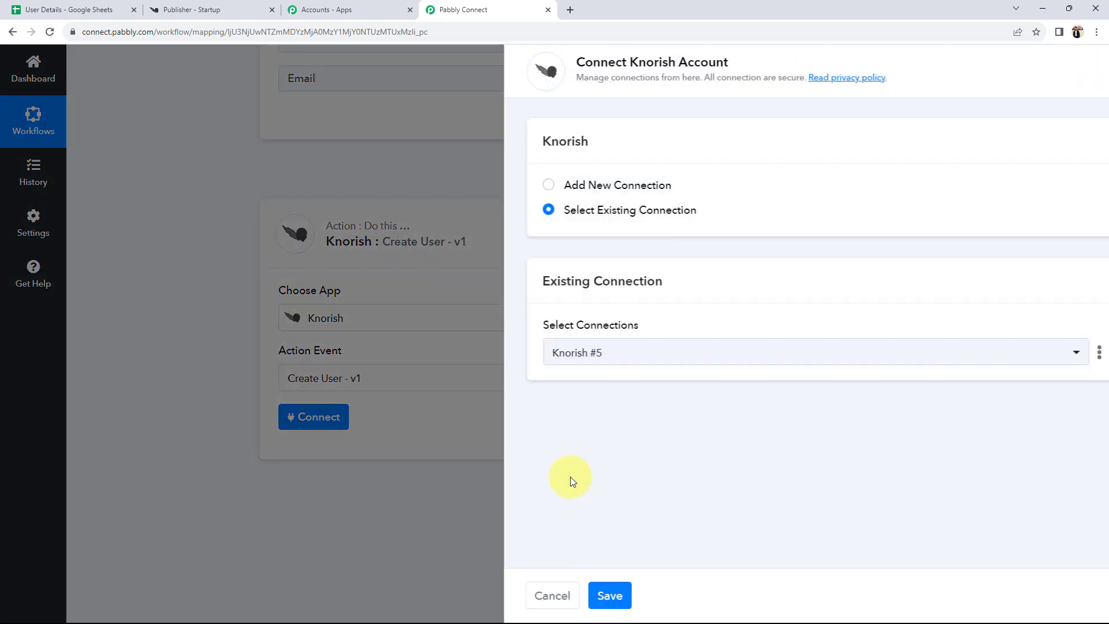
drag(593, 61, 714, 66)
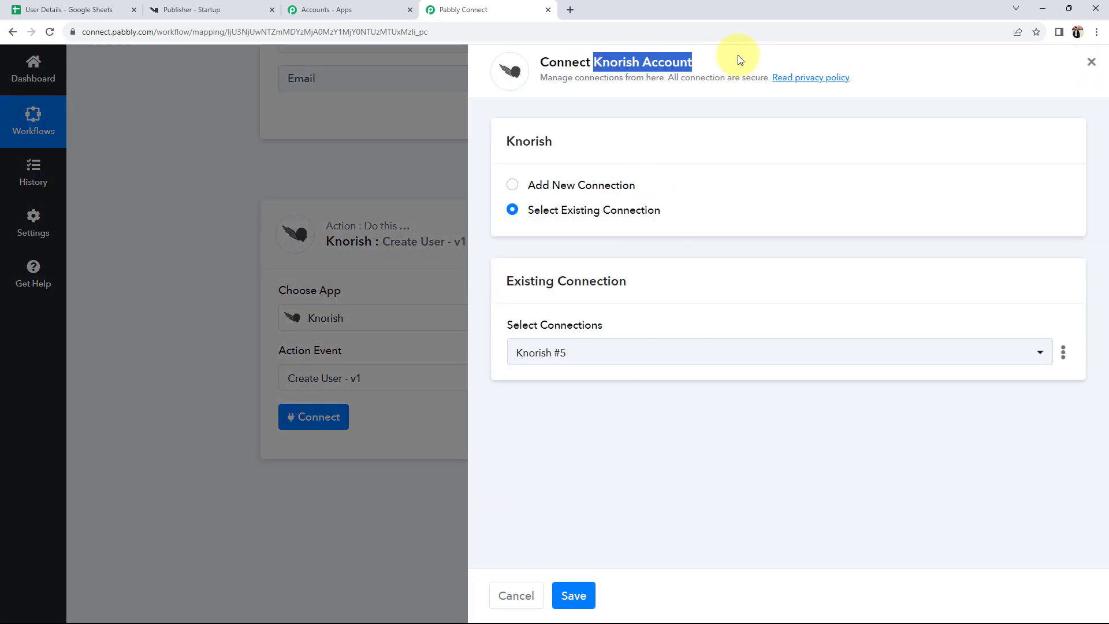
click(722, 64)
click(226, 7)
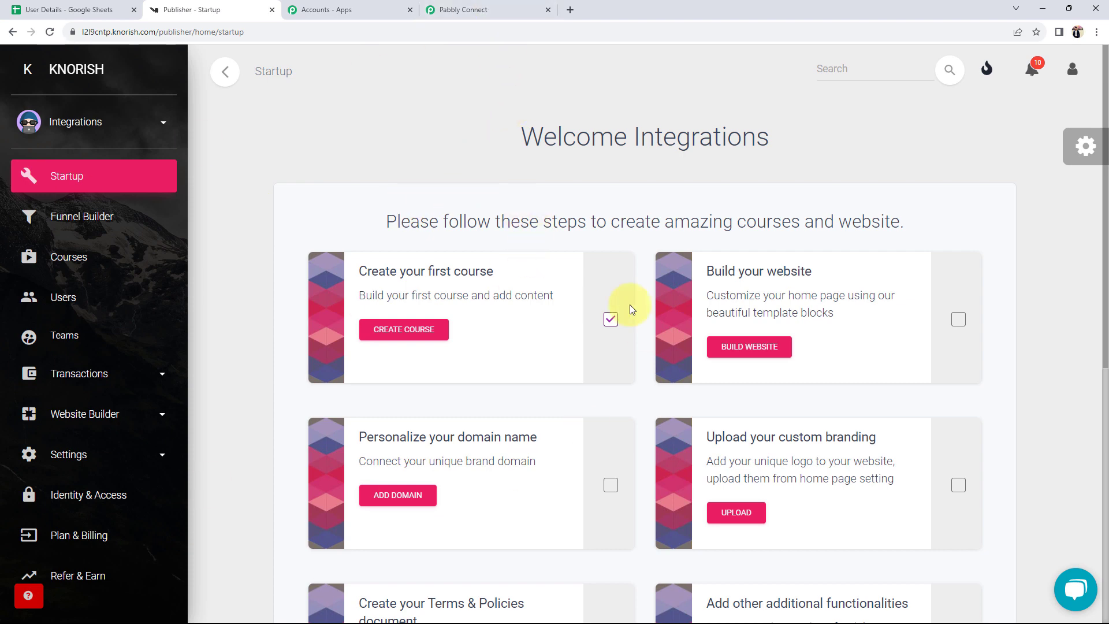
click(498, 8)
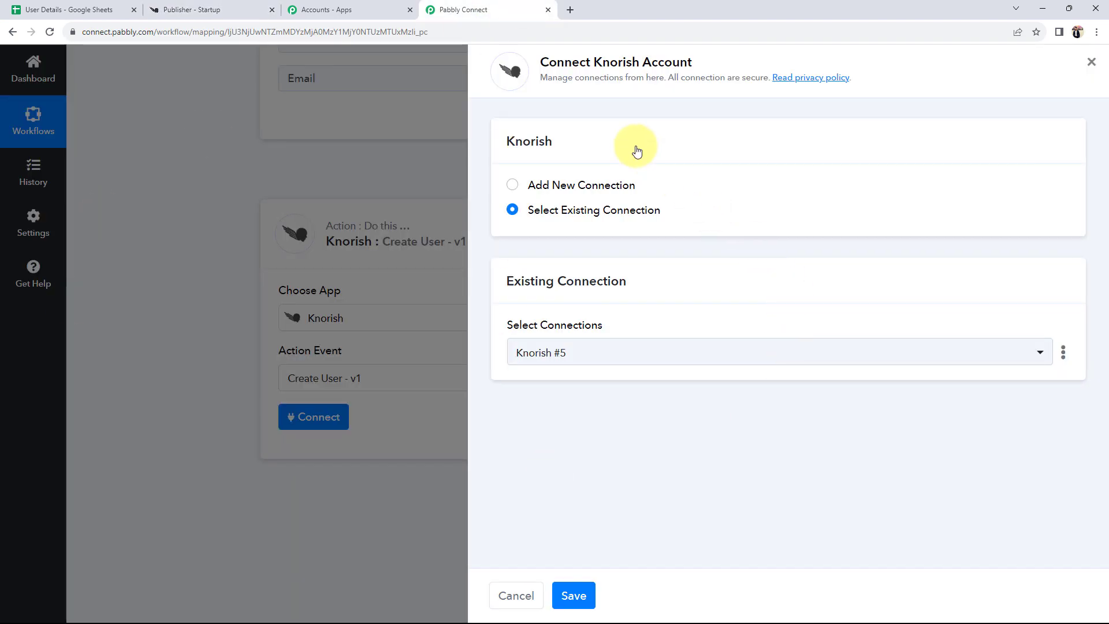
- Add a new Knorish connection (Knorish #6), noting its Website URL and API Key fields
click(512, 184)
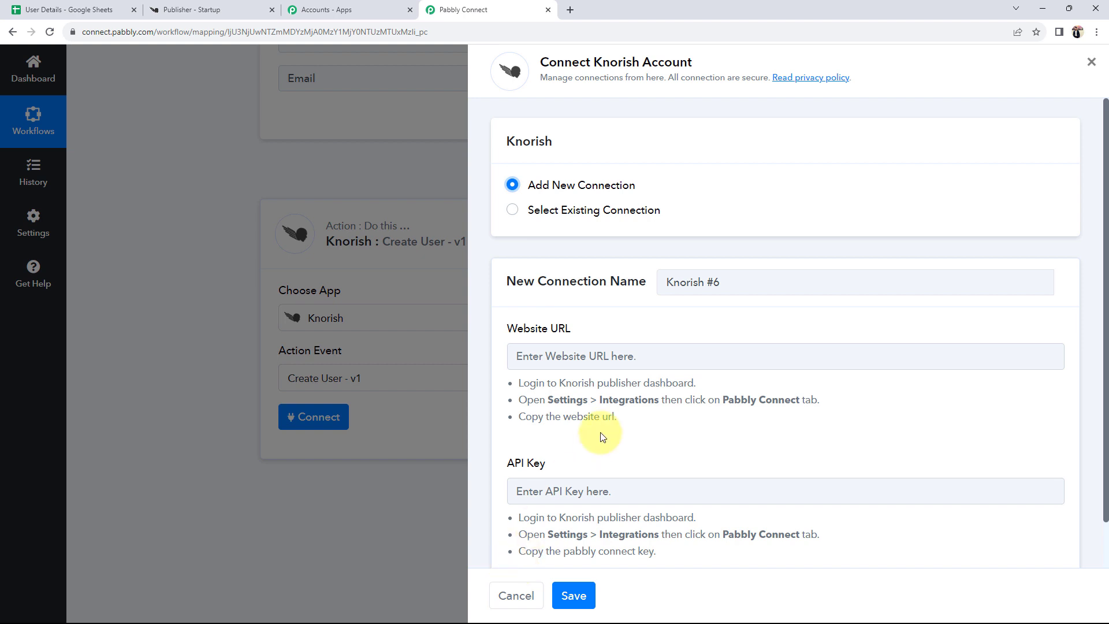
scroll(601, 438, down, 1)
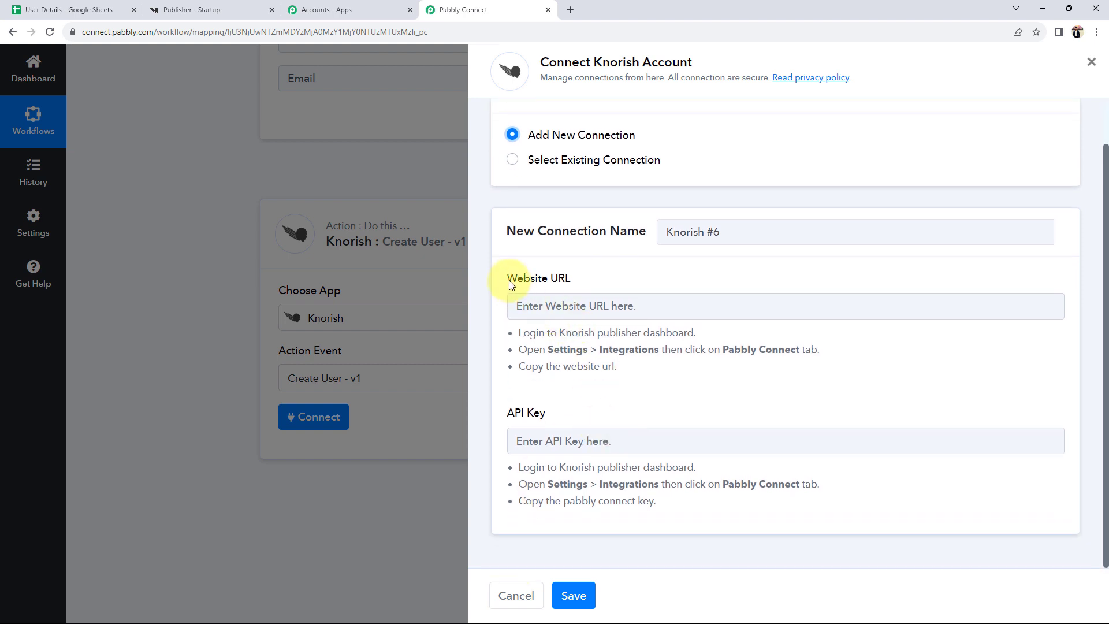
drag(508, 279, 568, 283)
drag(546, 404, 488, 398)
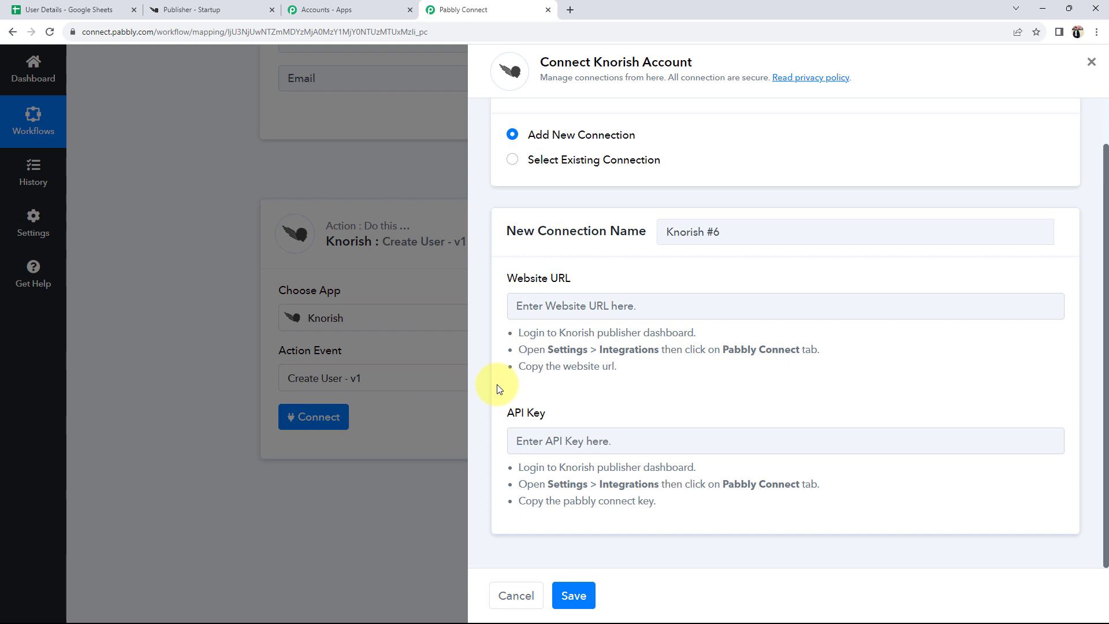
click(178, 7)
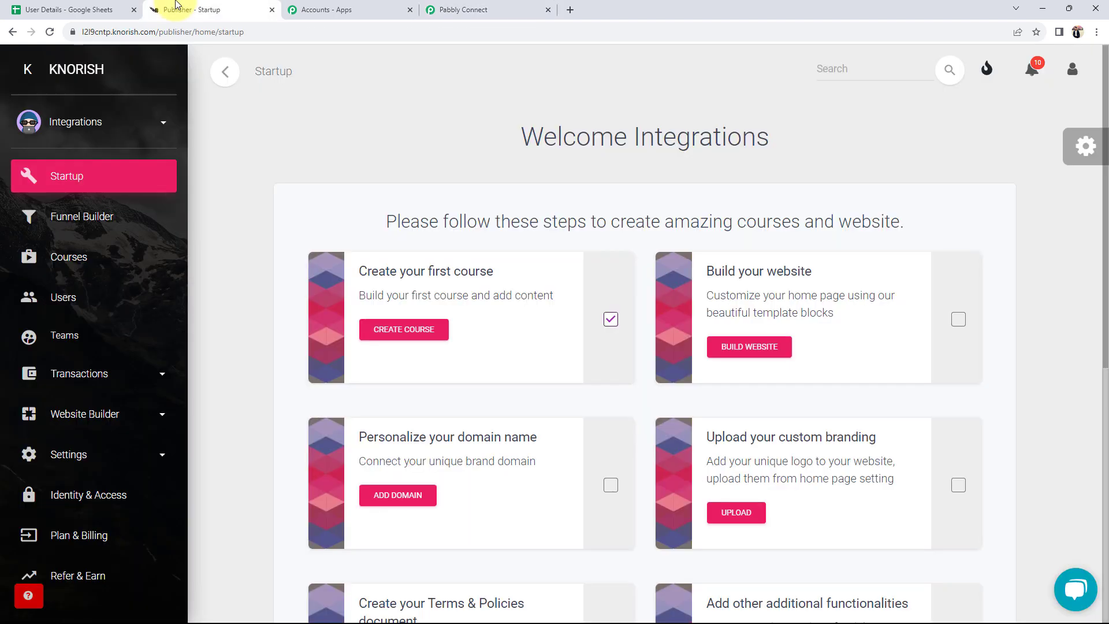
- Open the Pabbly Connect tab under Knorish's Settings > Integrations
click(81, 448)
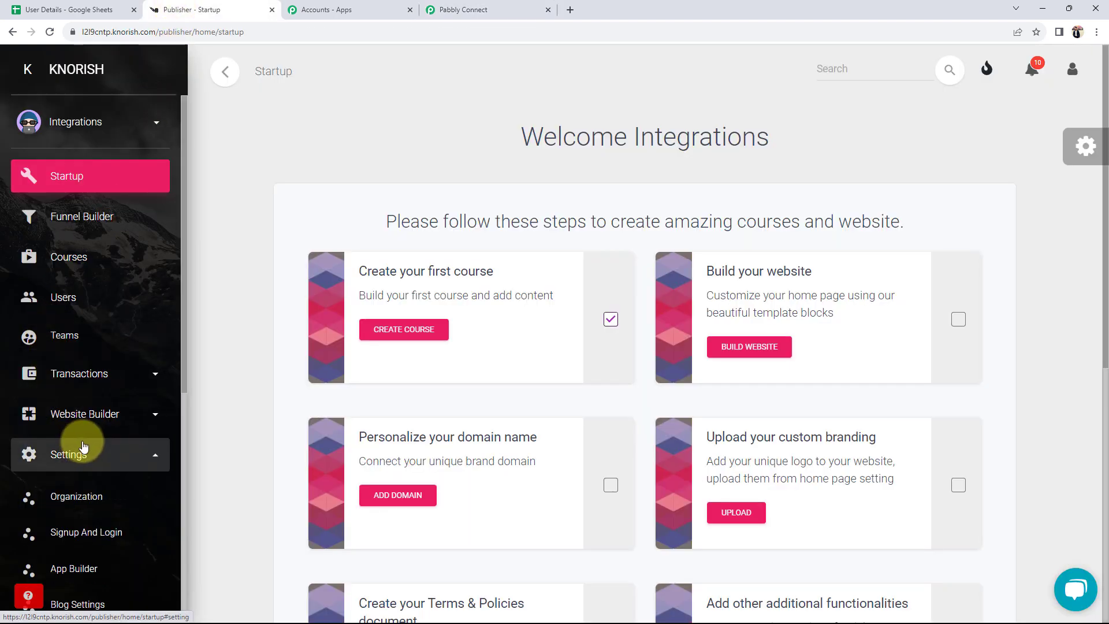
scroll(82, 461, down, 6)
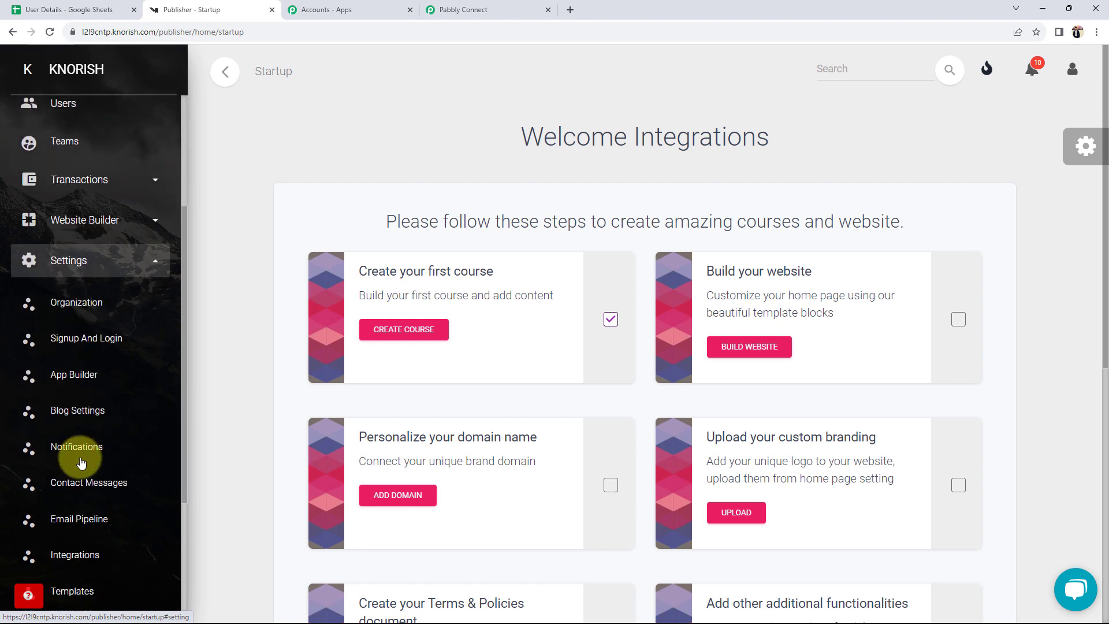
click(72, 404)
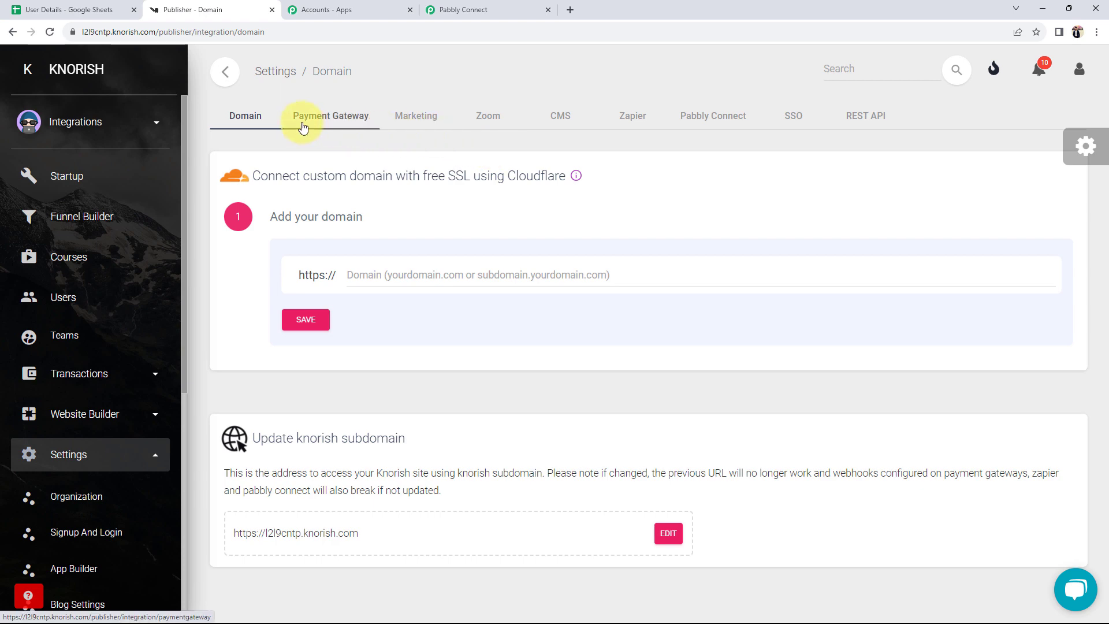
click(711, 119)
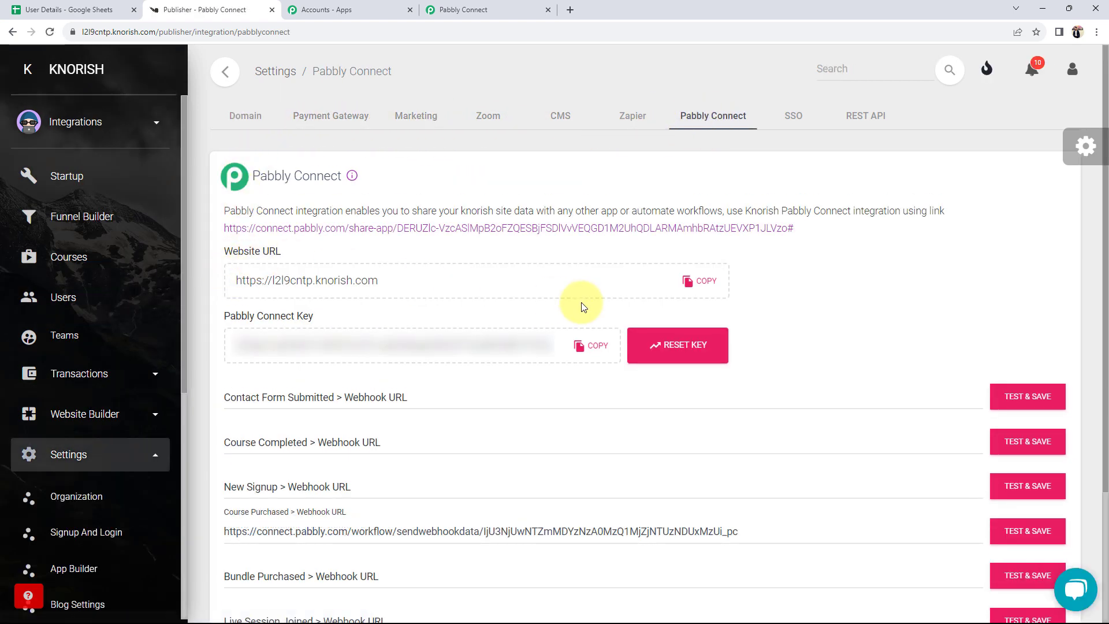
- Copy the Knorish Website URL into the Pabbly connection's Website URL field
click(698, 292)
key(ctrl+c)
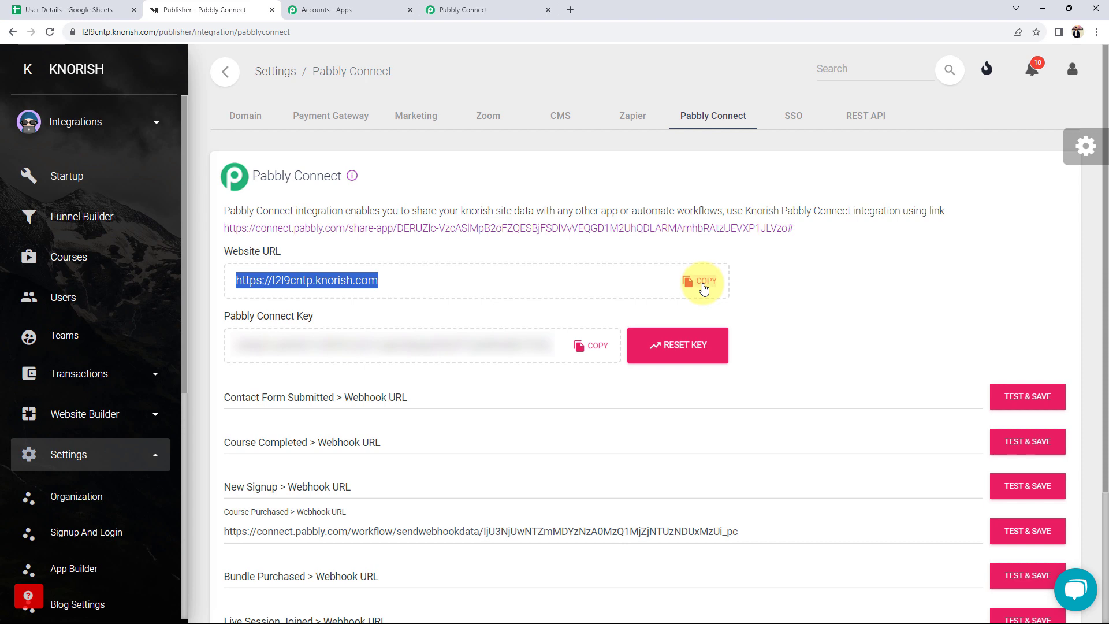
click(499, 7)
click(613, 306)
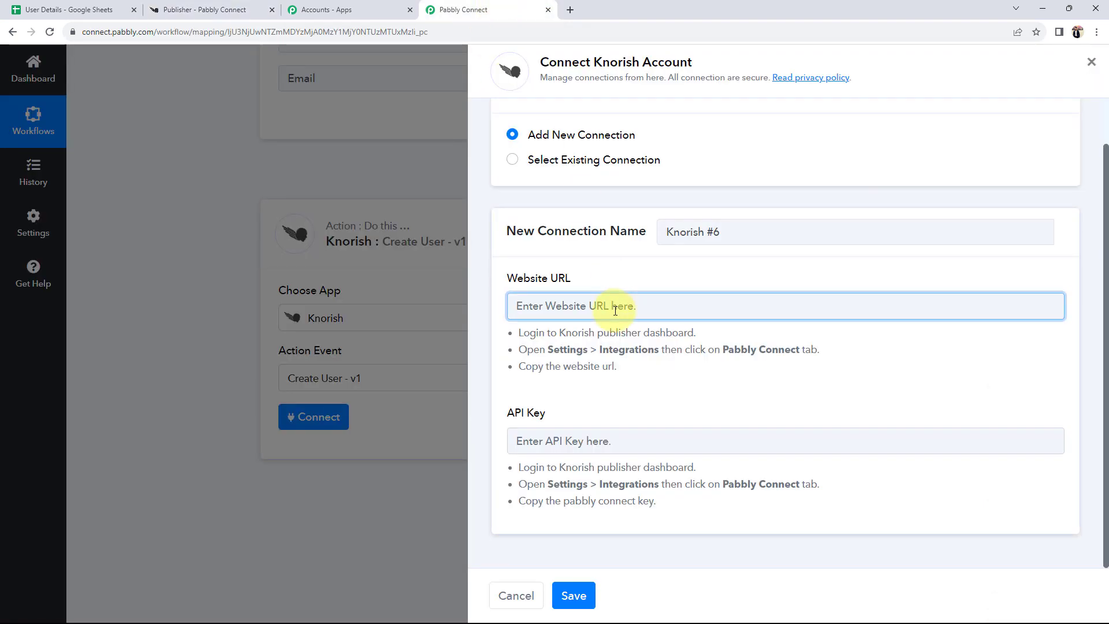
key(ctrl+v)
- Paste the Knorish Pabbly Connect key into API Key and save the connection
click(555, 450)
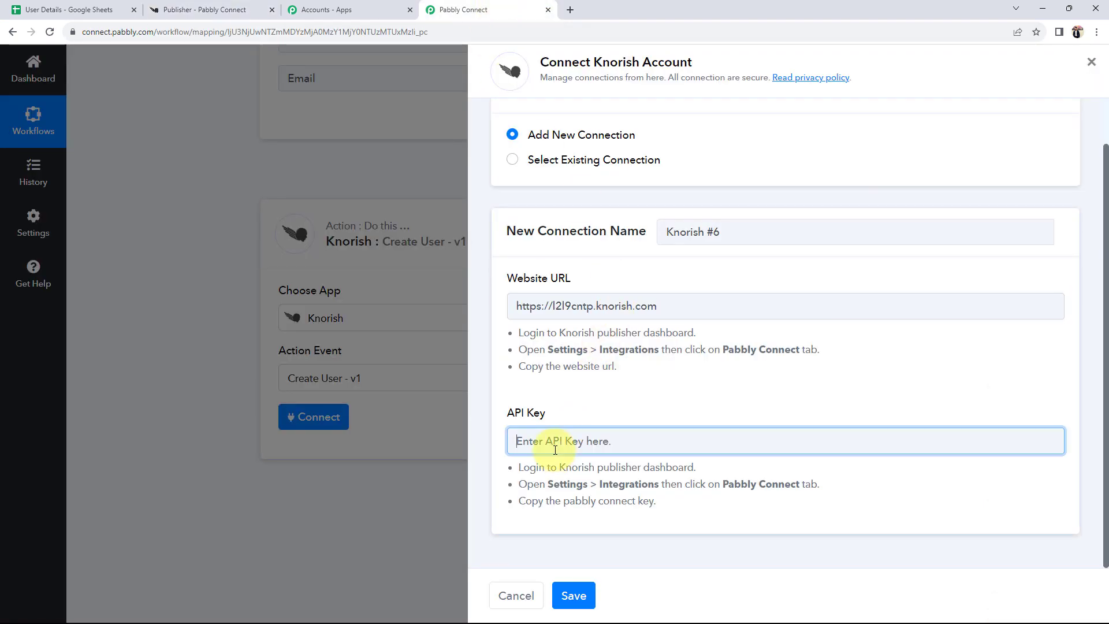
click(232, 11)
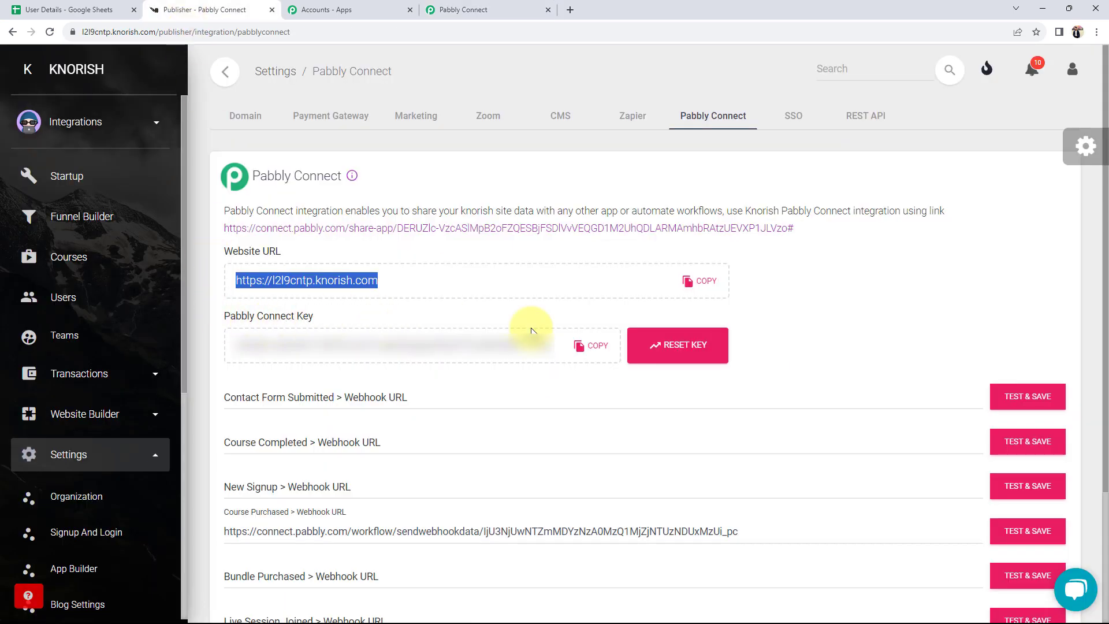
click(588, 346)
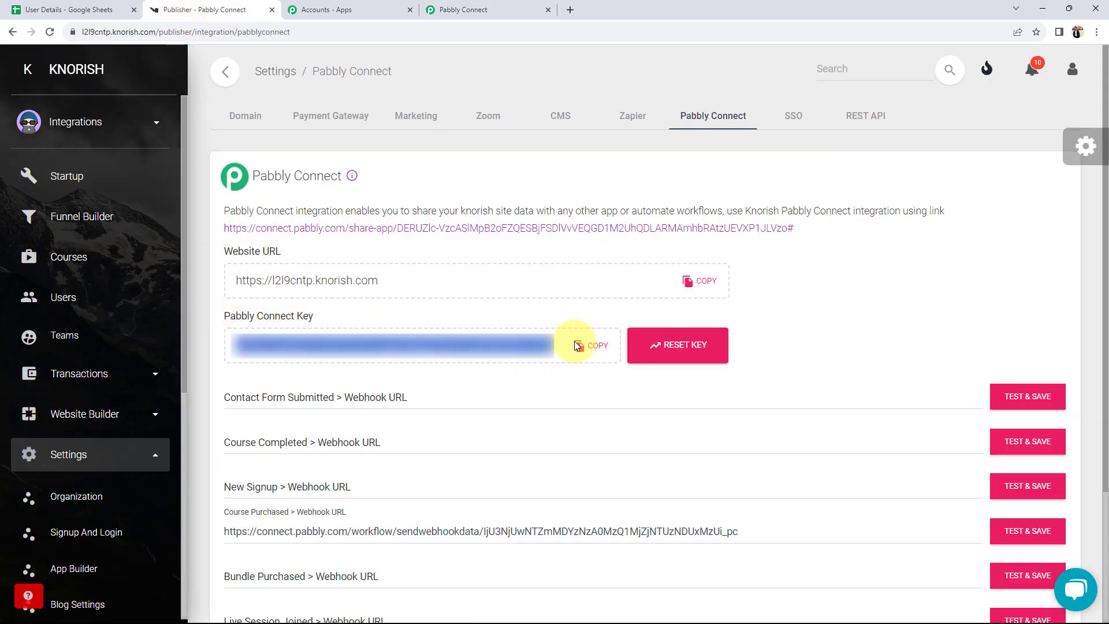
click(491, 10)
key(ctrl+v)
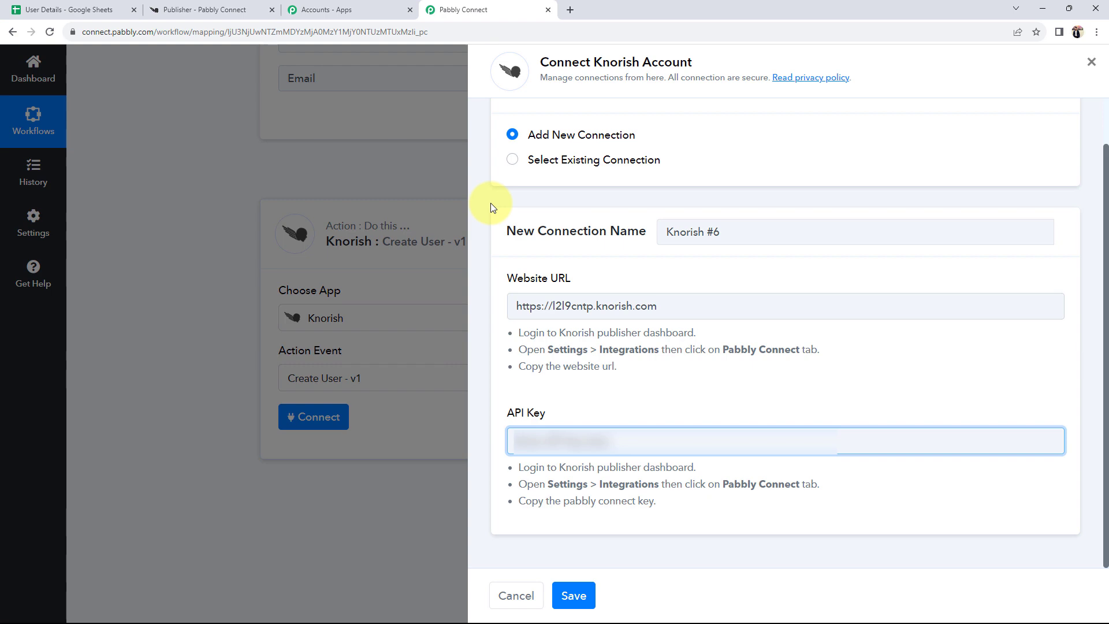
click(573, 595)
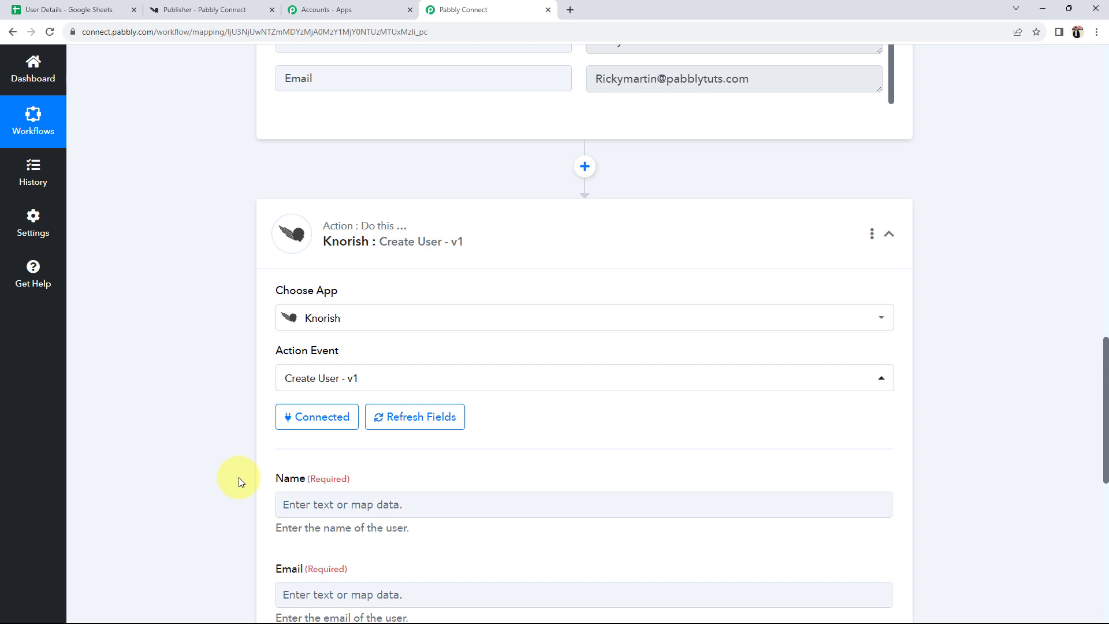
- Review the Name, Email and Send Create Password Email fields of the Knorish action
scroll(238, 477, down, 5)
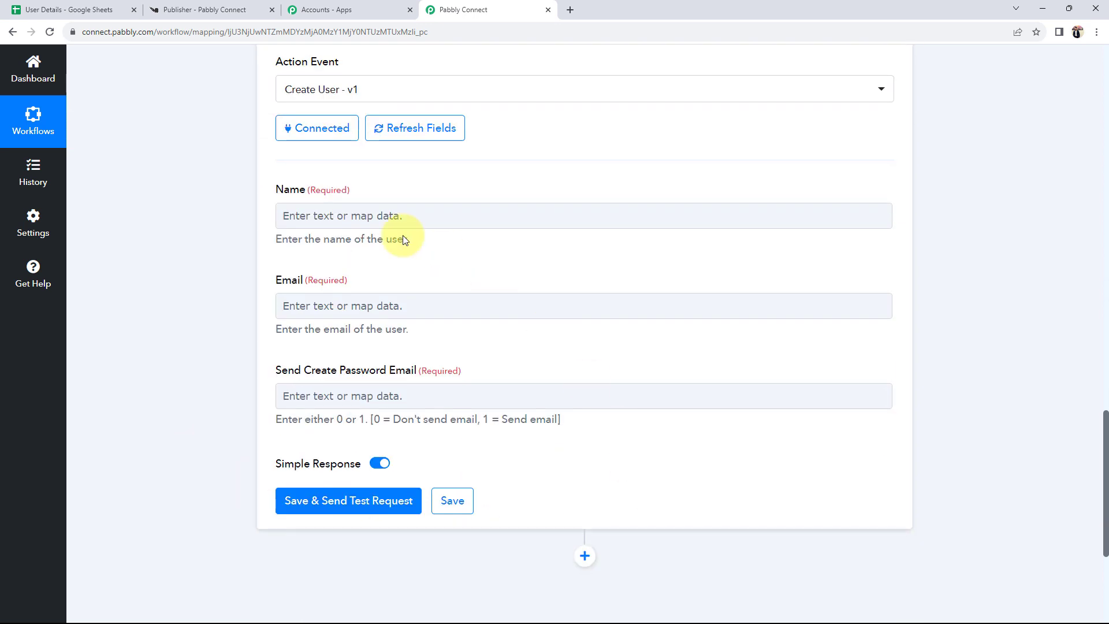
double_click(289, 189)
double_click(290, 280)
drag(283, 371, 416, 372)
click(226, 369)
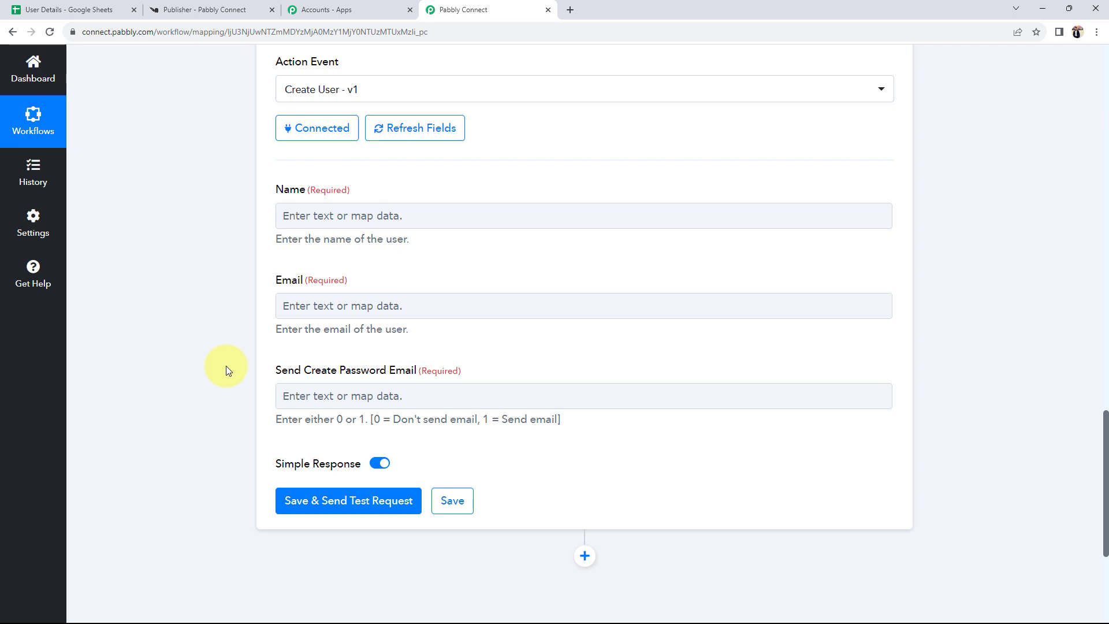
scroll(227, 365, up, 9)
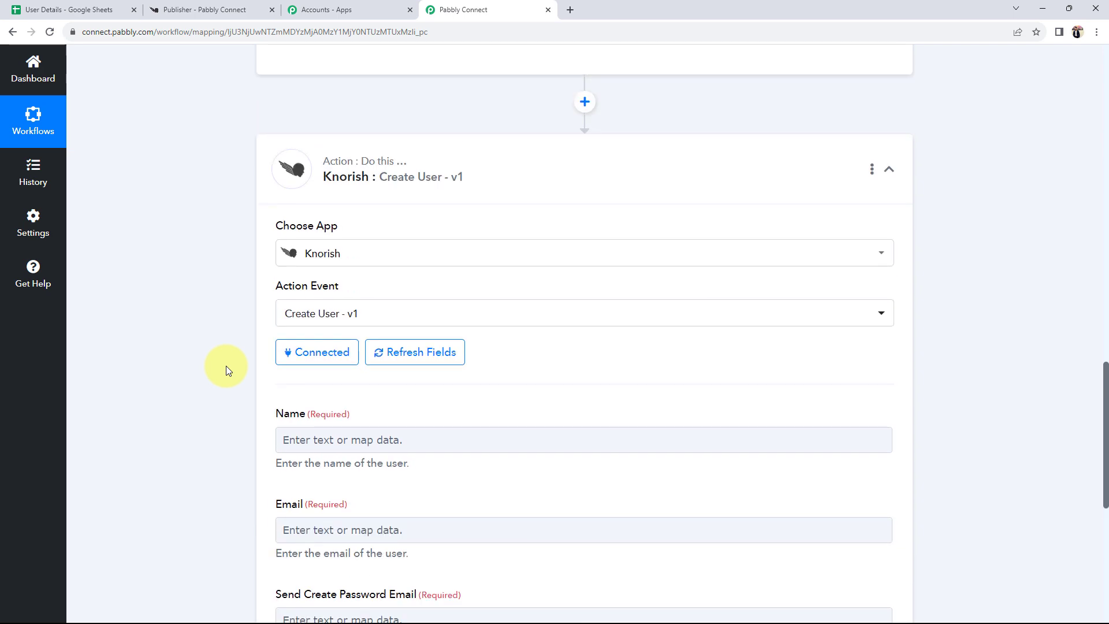
drag(760, 267, 504, 297)
drag(646, 232, 277, 272)
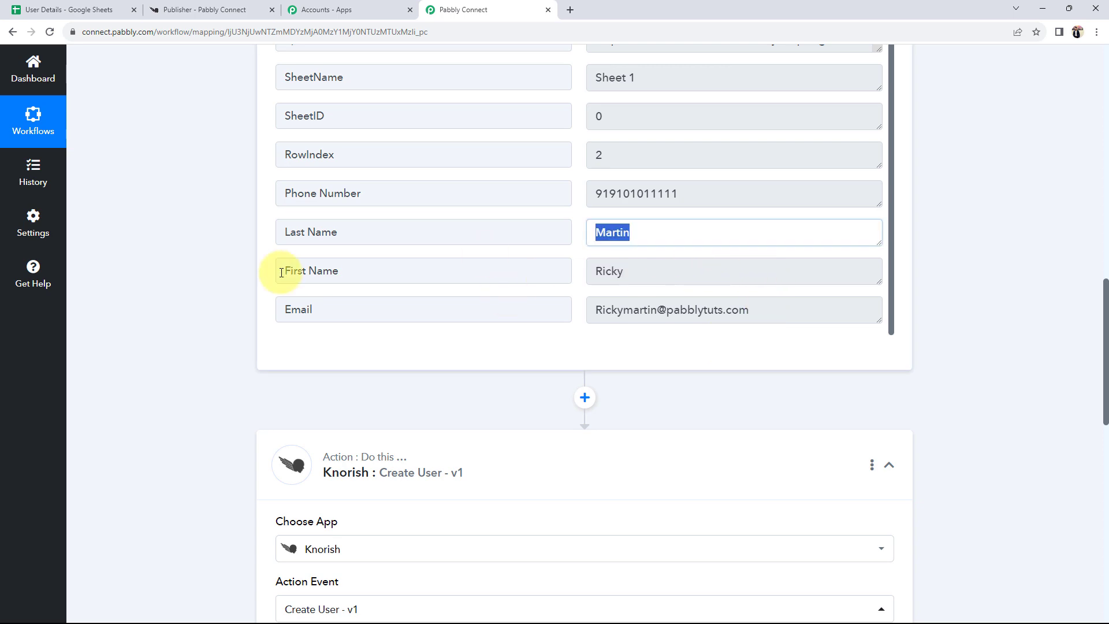
scroll(190, 462, up, 6)
scroll(112, 514, down, 12)
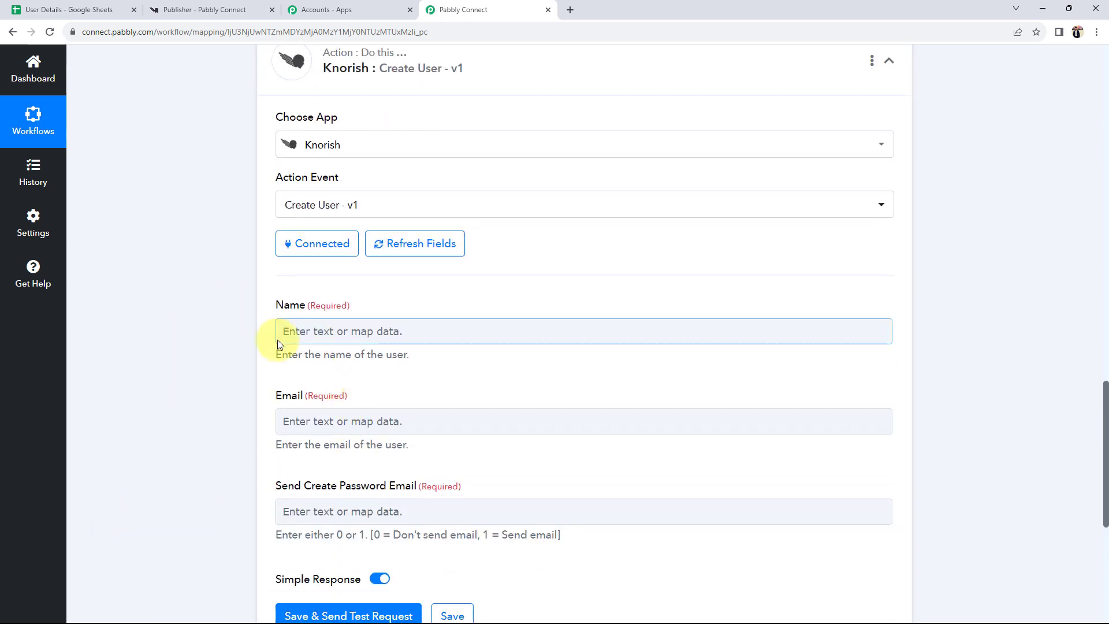
scroll(277, 339, down, 1)
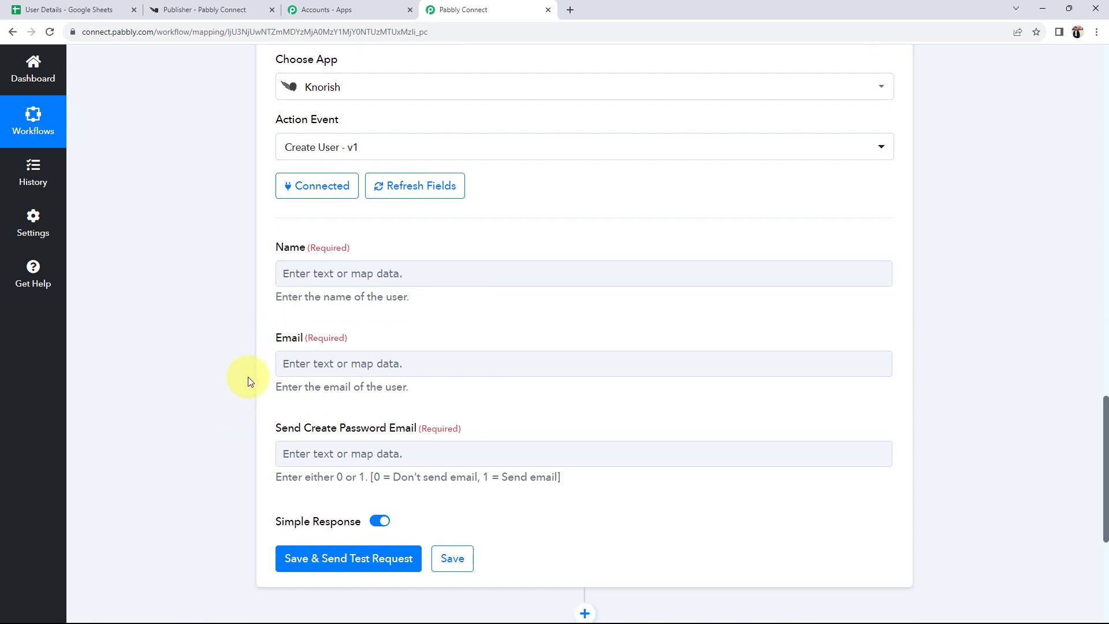
- Map the sheet's First Name and Last Name into the Name field
click(331, 282)
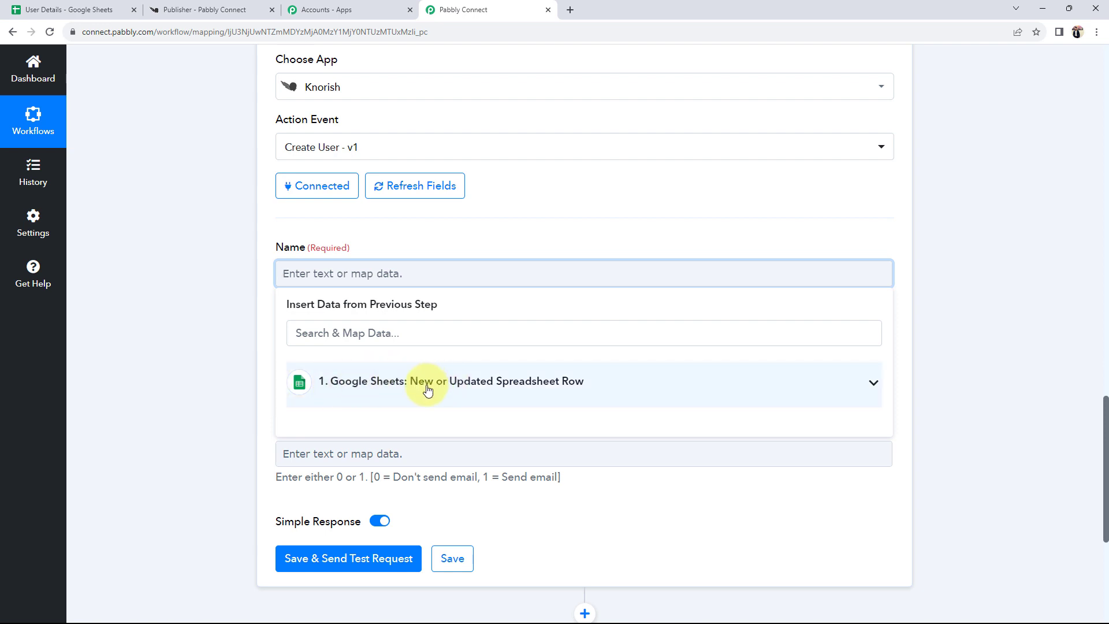
click(828, 392)
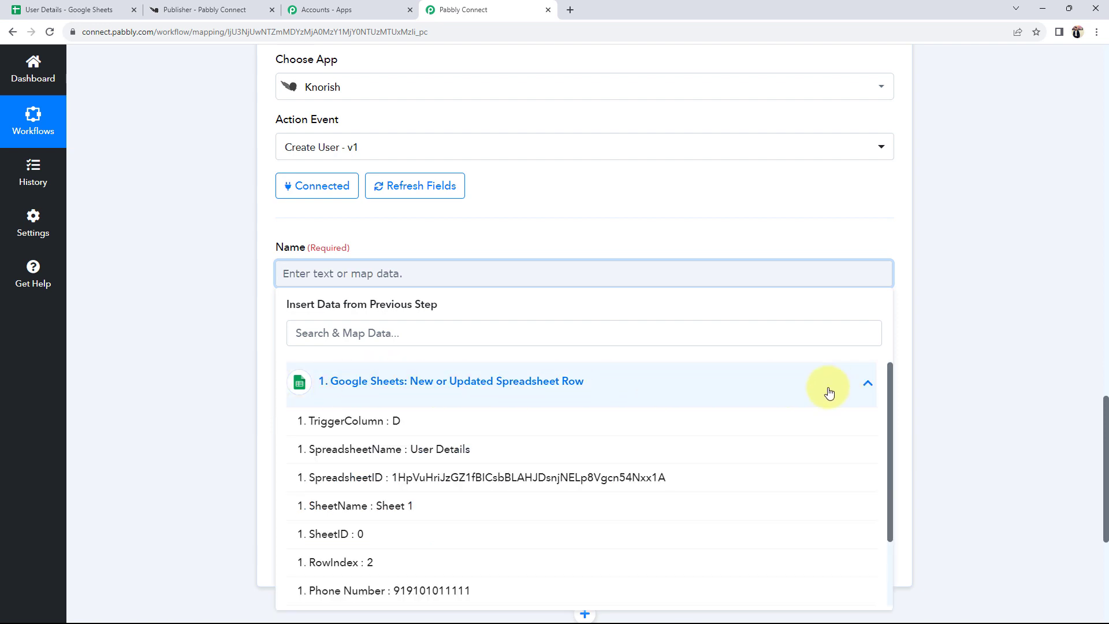
scroll(599, 447, down, 2)
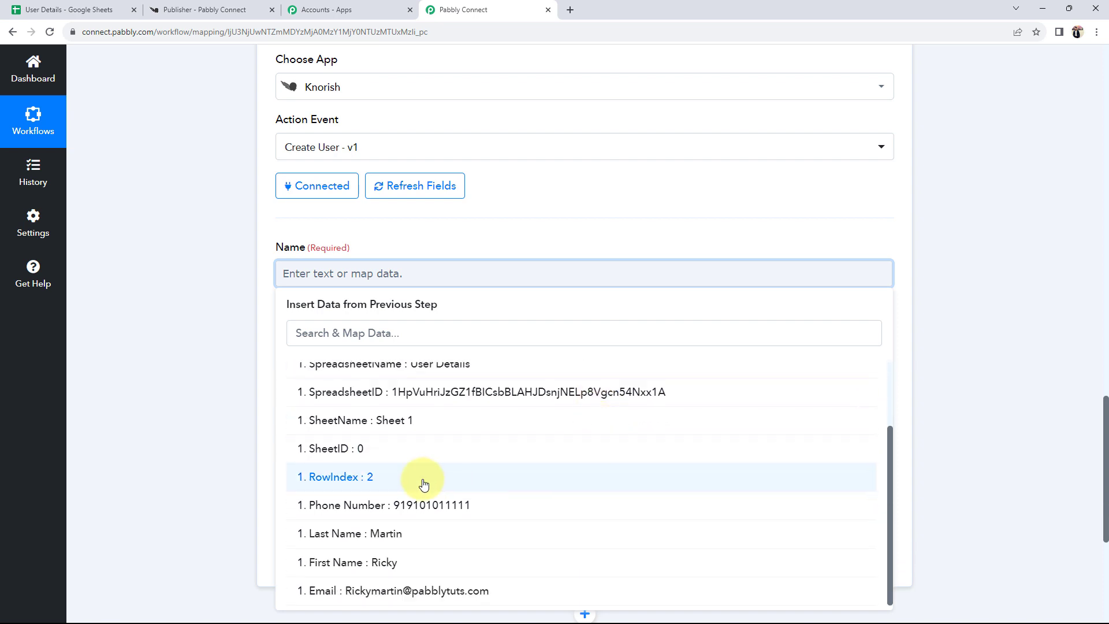
click(382, 563)
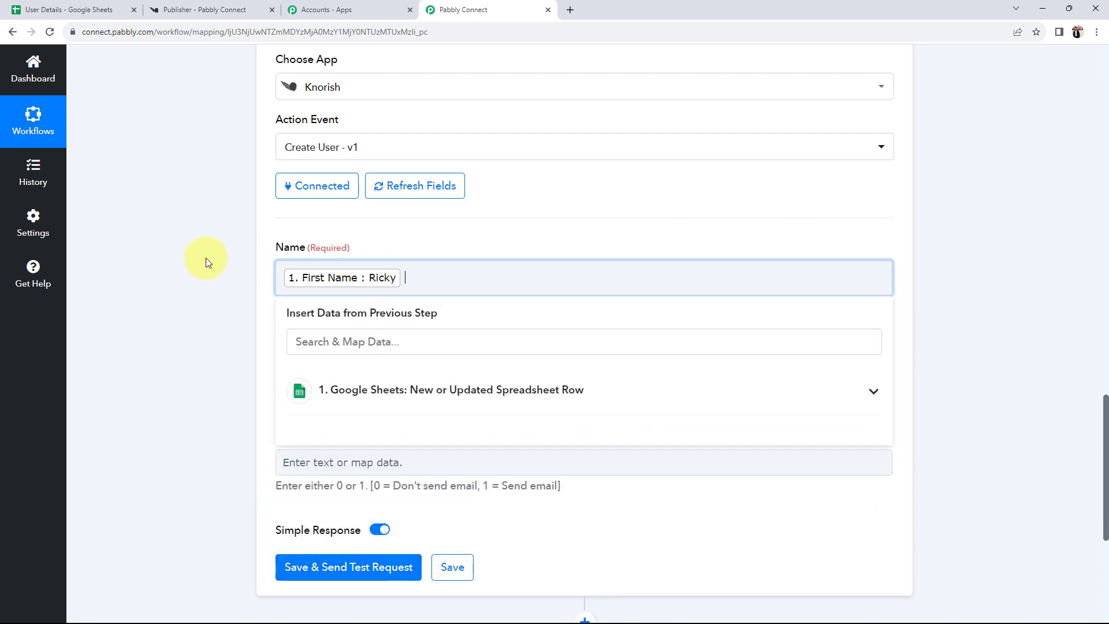
click(426, 394)
scroll(418, 427, down, 2)
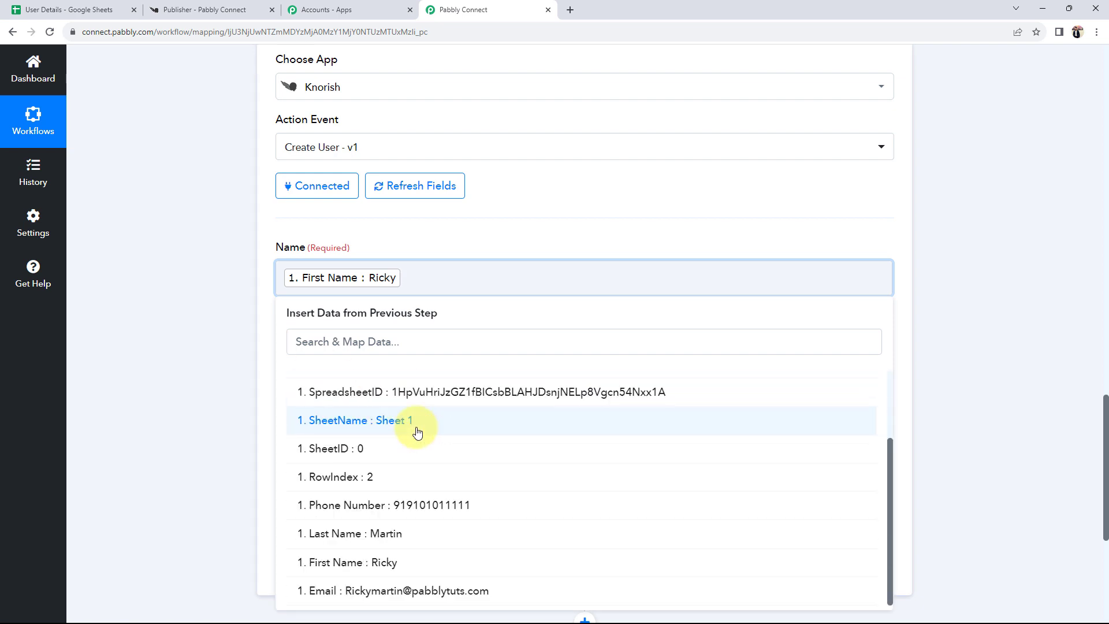
click(354, 533)
click(228, 407)
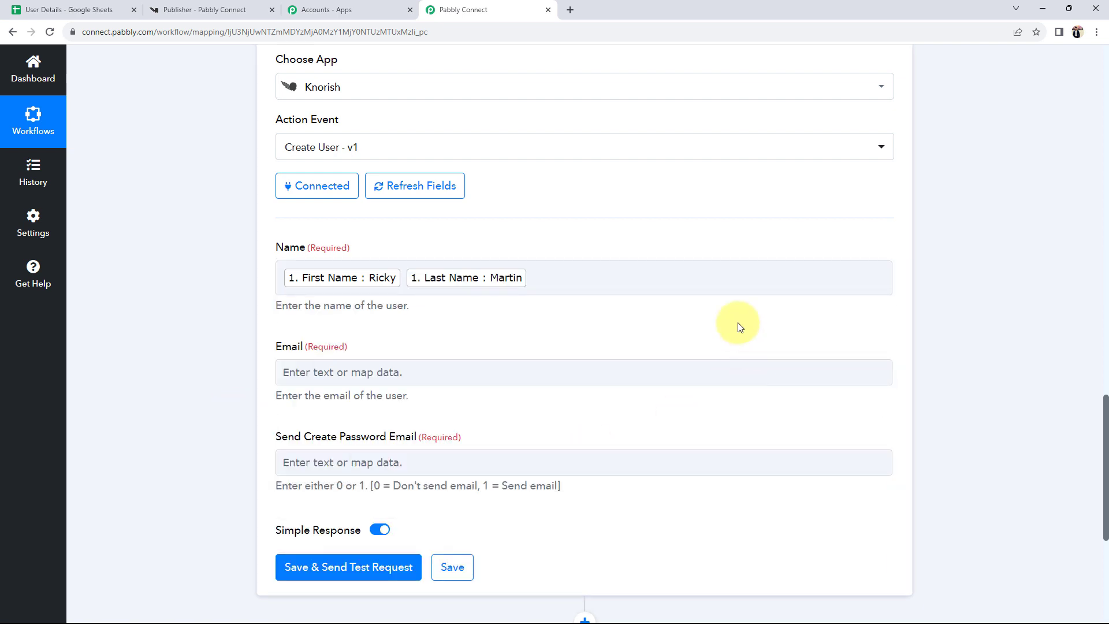
- Map the Google Sheets trigger's Email value into the Email field
double_click(290, 346)
click(308, 371)
scroll(203, 400, down, 2)
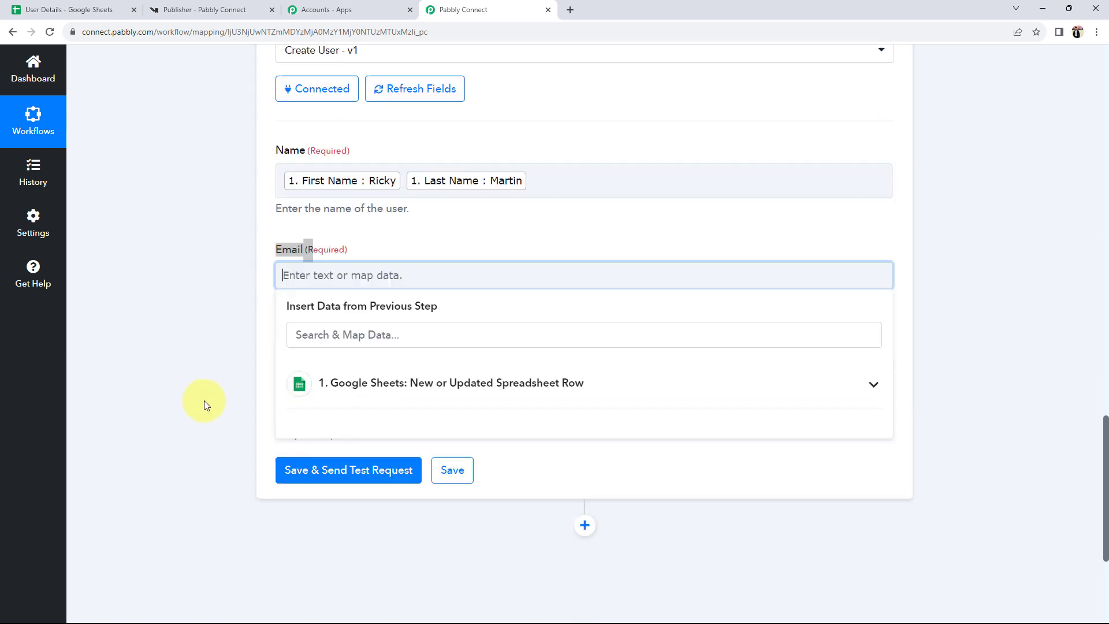
click(829, 375)
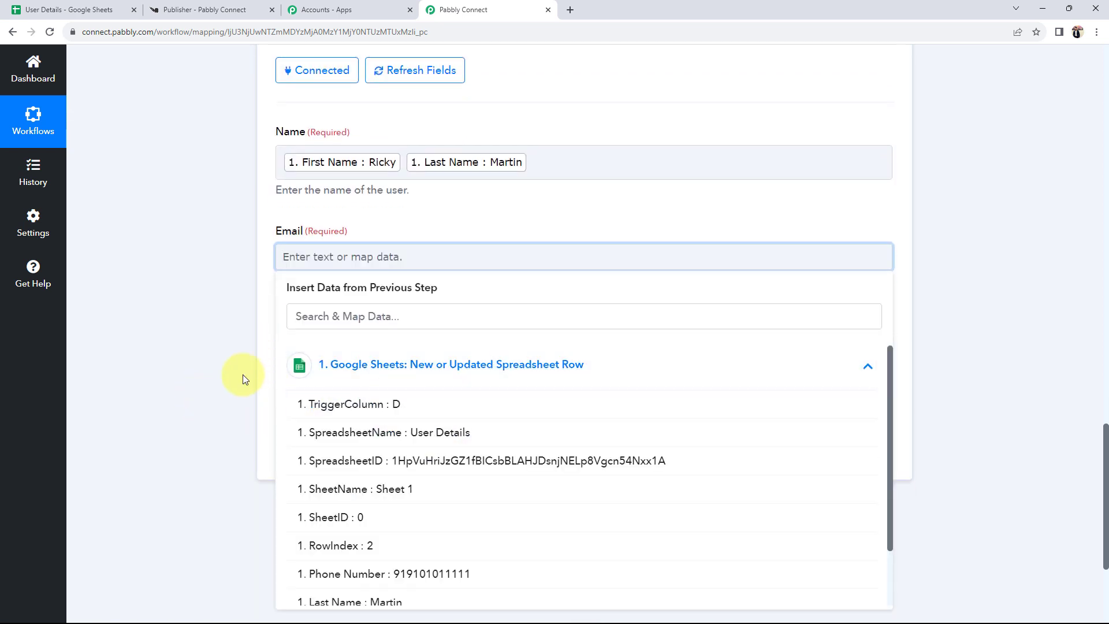
scroll(323, 425, down, 2)
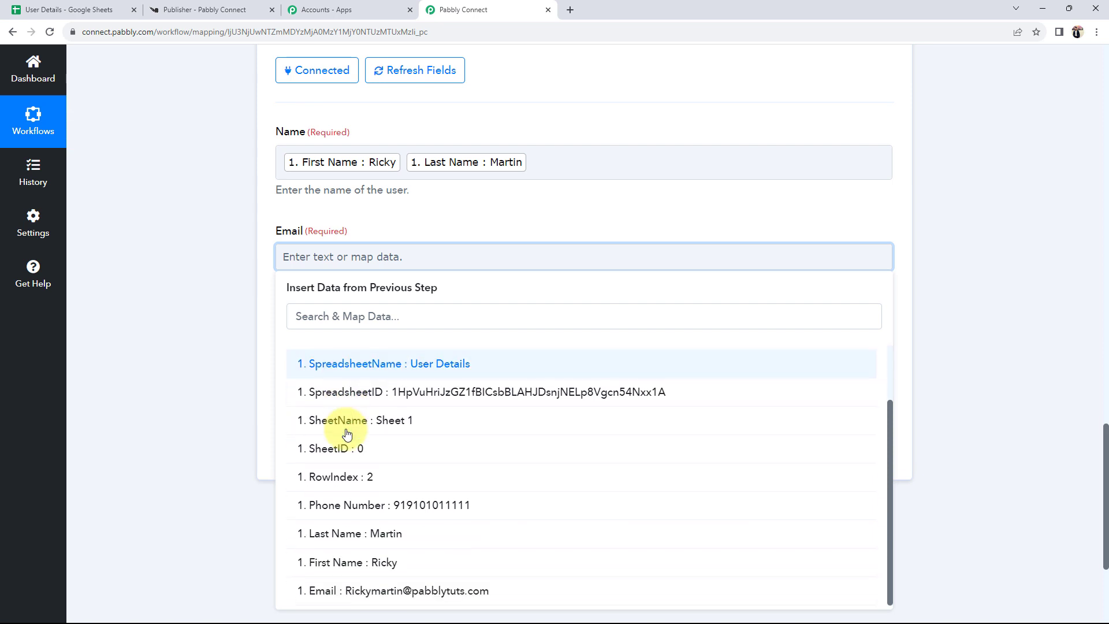
click(322, 589)
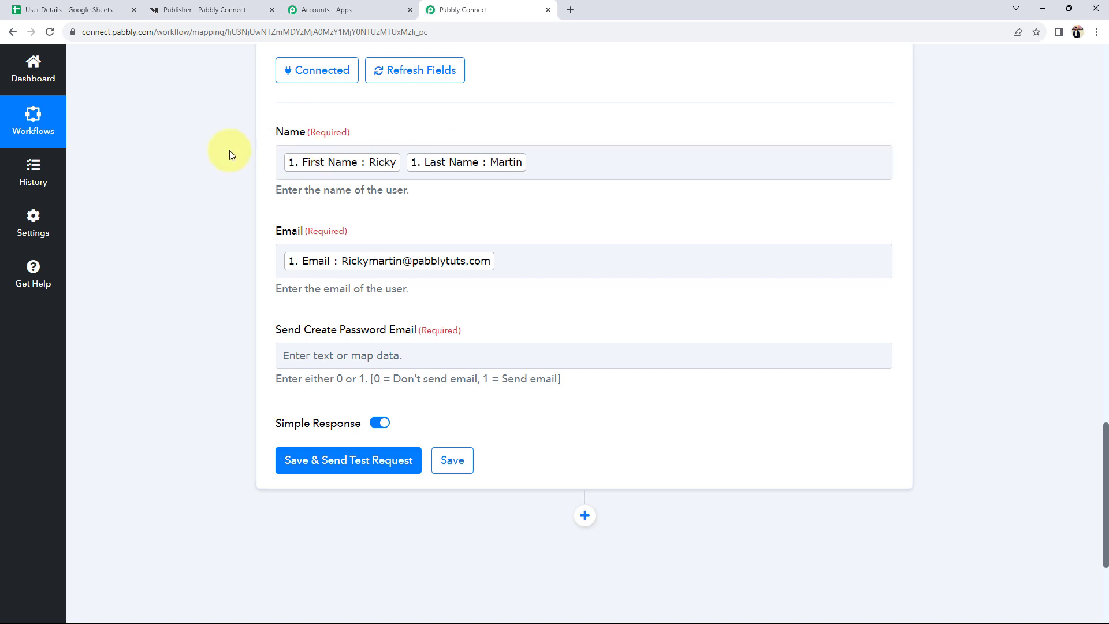
- Enter 1 in the Send Create Password Email field
drag(283, 330, 410, 330)
click(186, 345)
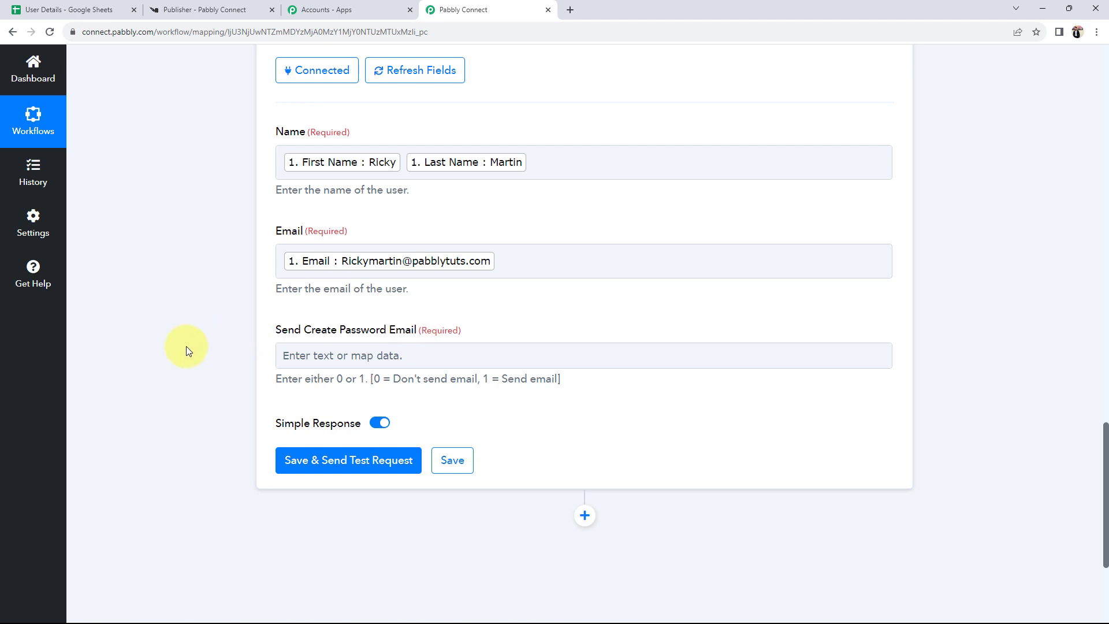
click(312, 358)
click(220, 365)
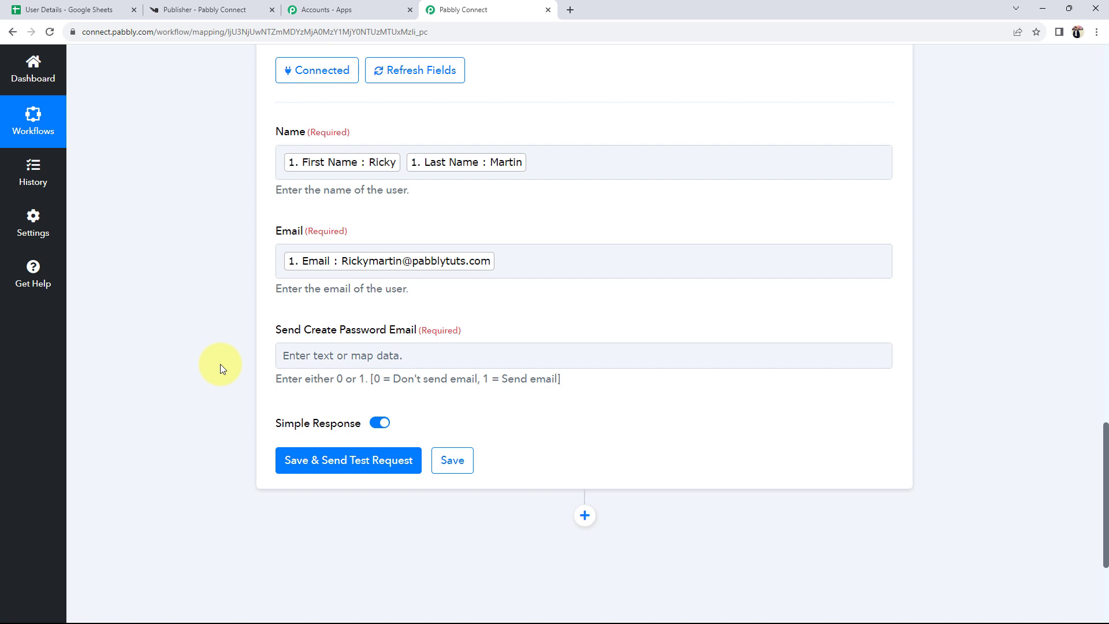
click(311, 361)
text(1)
click(182, 367)
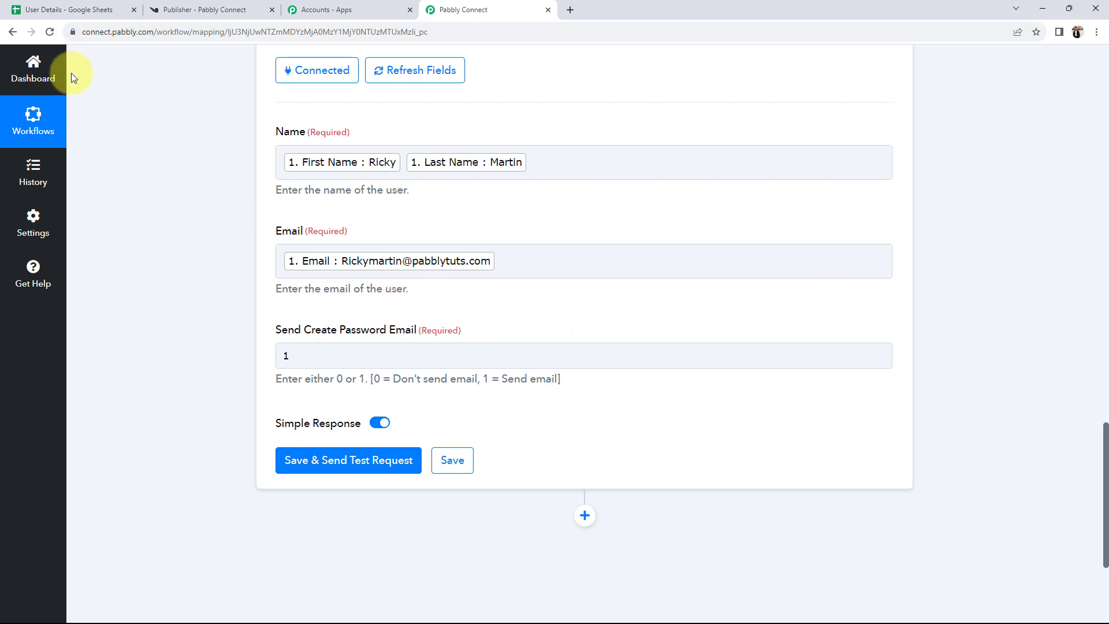
- Save and send a test request, confirming the Knorish response returns status 200
click(73, 10)
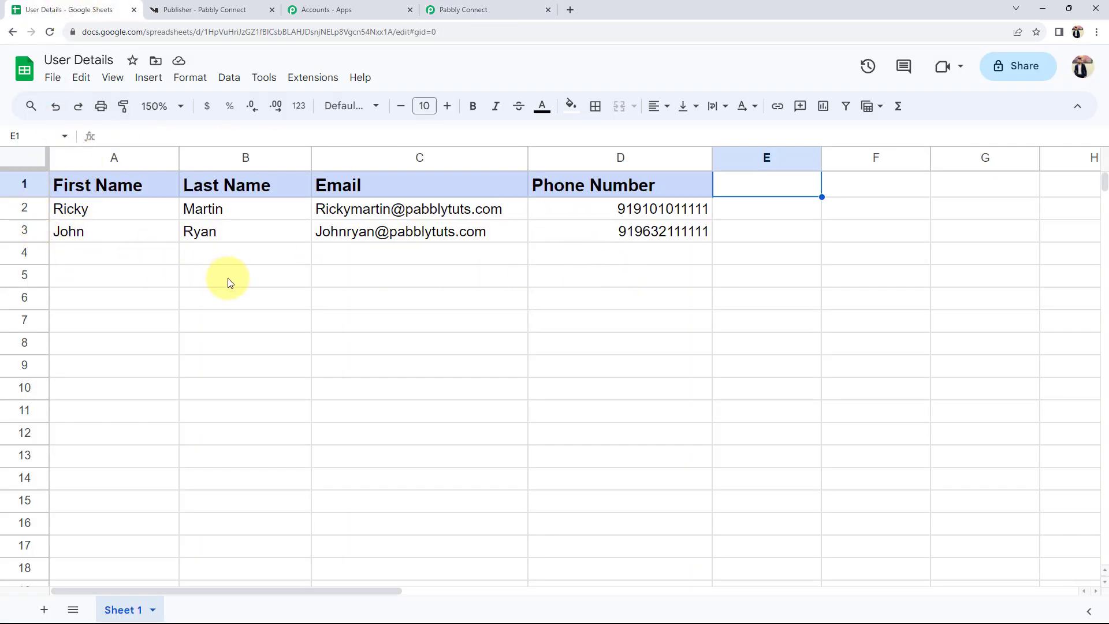
click(450, 10)
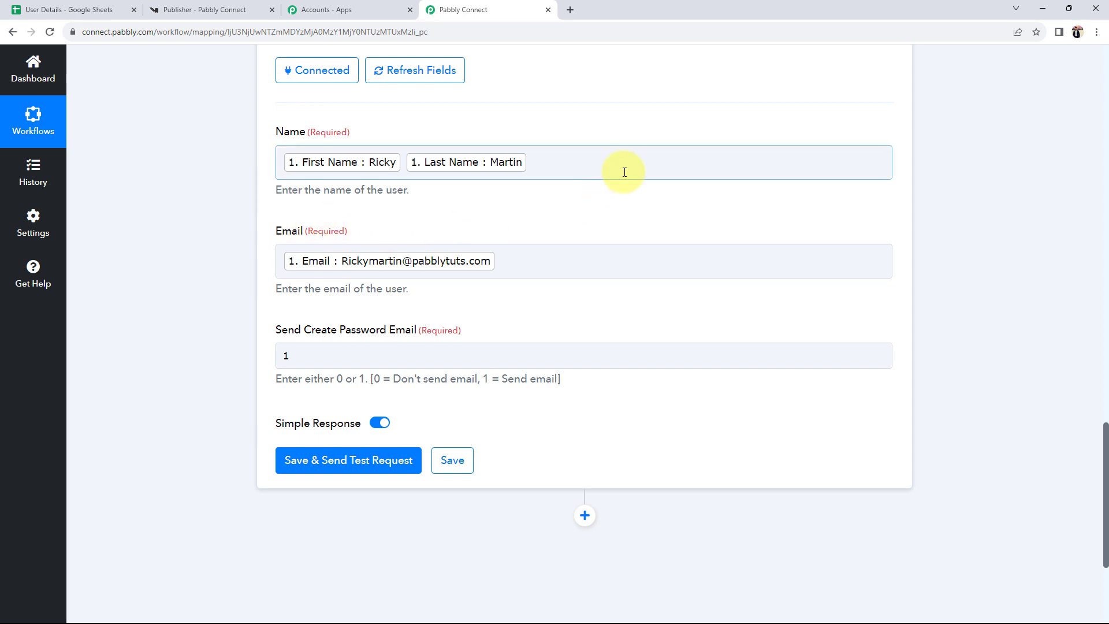
click(303, 460)
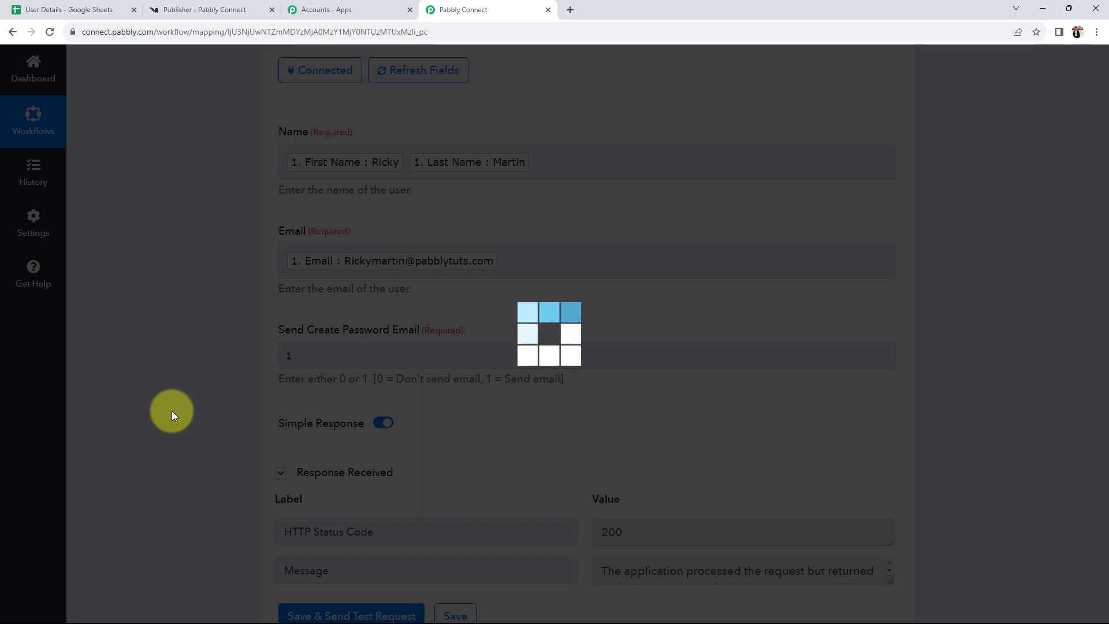
scroll(172, 411, down, 1)
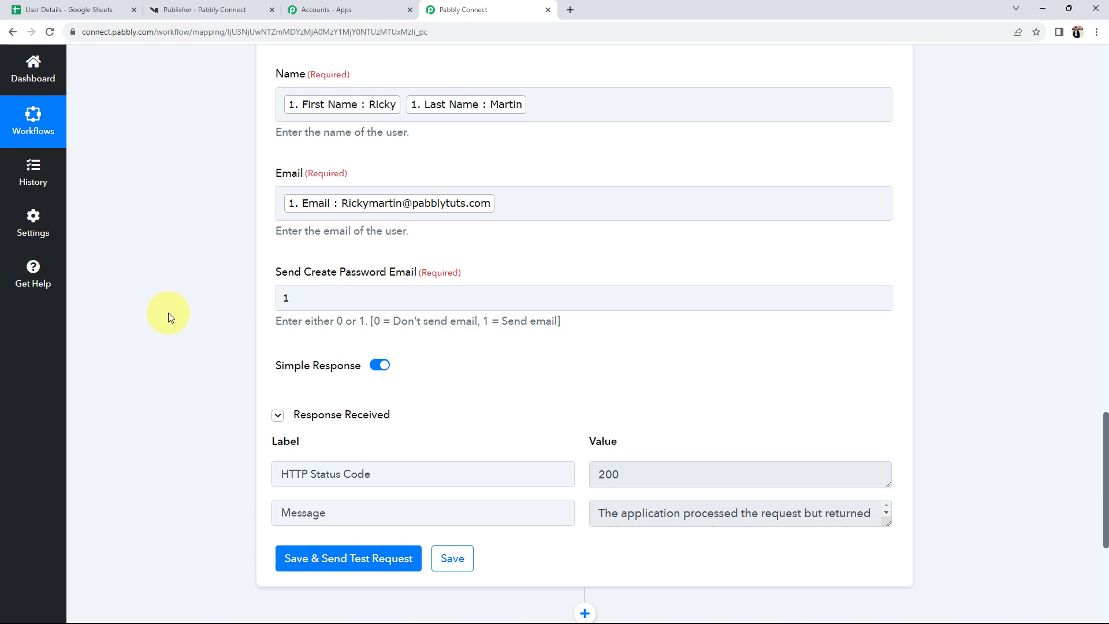
click(168, 10)
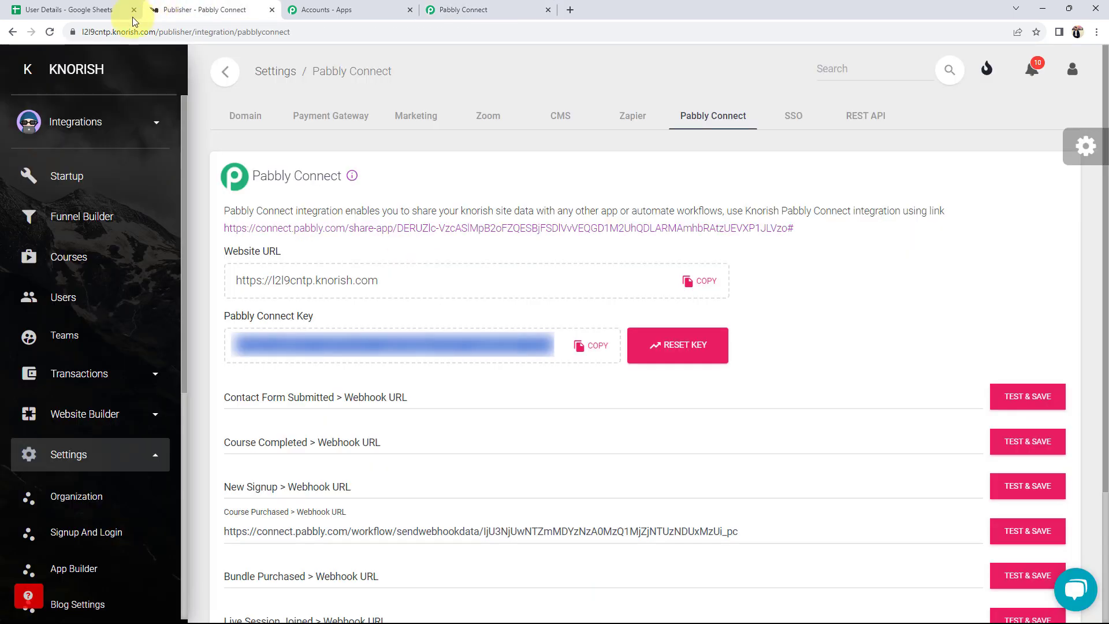
- Refresh Knorish's Recent Users and open the newly created user's profile
click(60, 297)
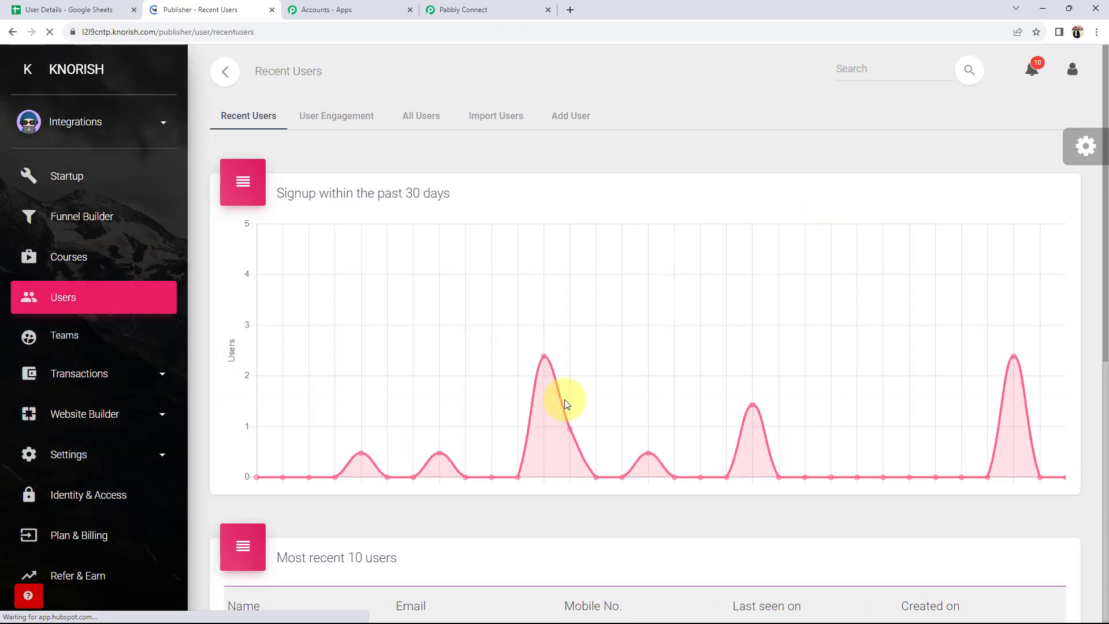
scroll(564, 400, down, 3)
click(49, 32)
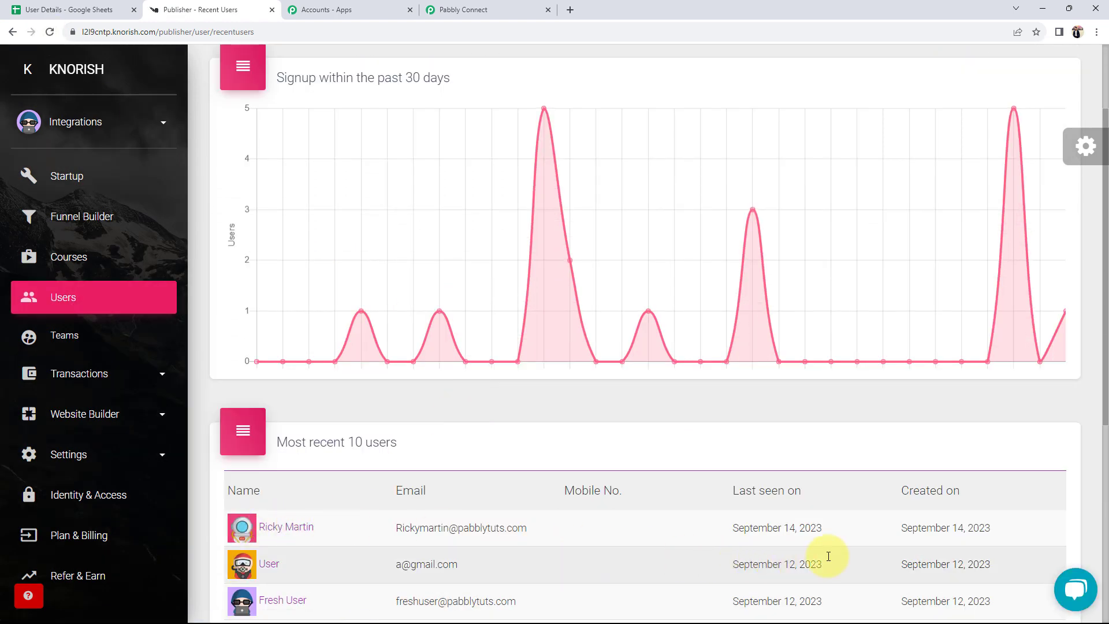
click(286, 528)
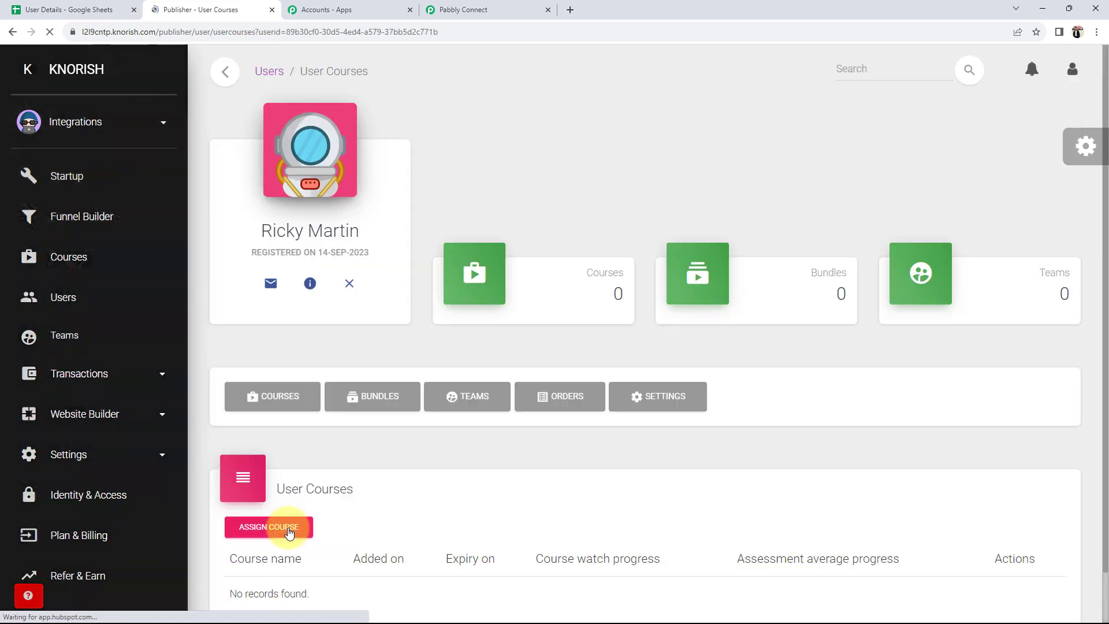
scroll(348, 300, down, 1)
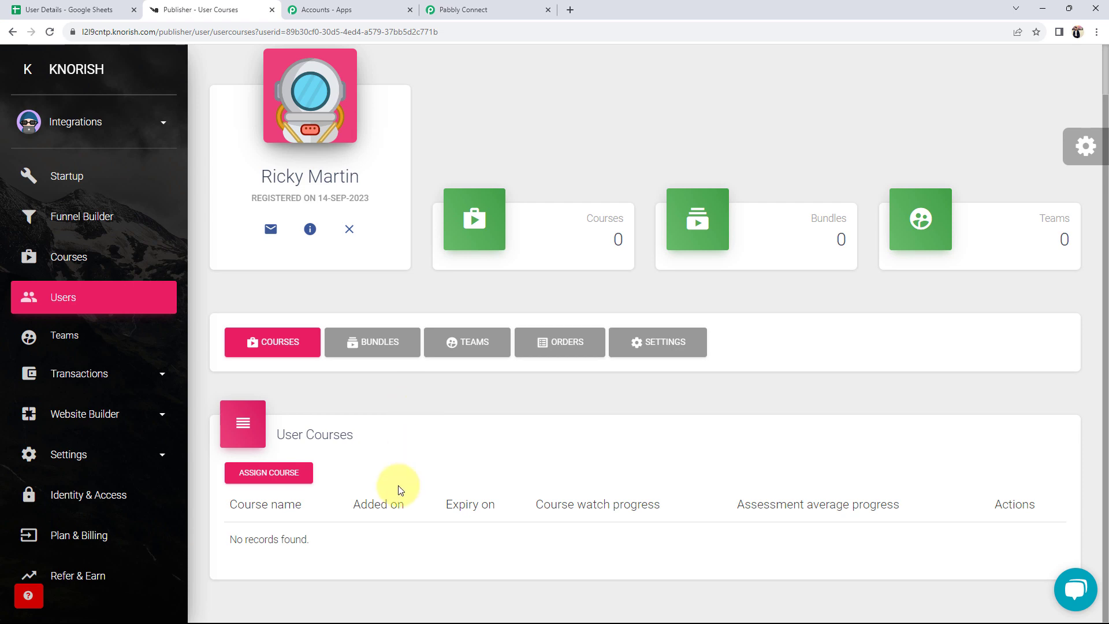
click(438, 9)
scroll(169, 293, up, 2)
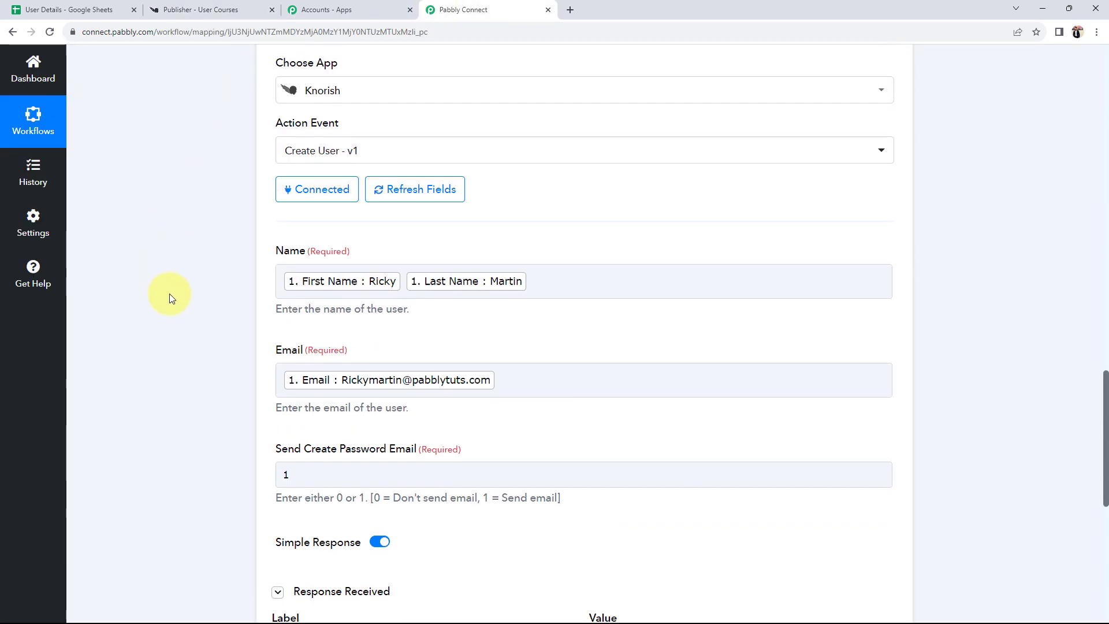
- Collapse the Knorish action and Google Sheets trigger steps to show the workflow overview
scroll(169, 293, up, 5)
click(535, 300)
scroll(535, 300, up, 9)
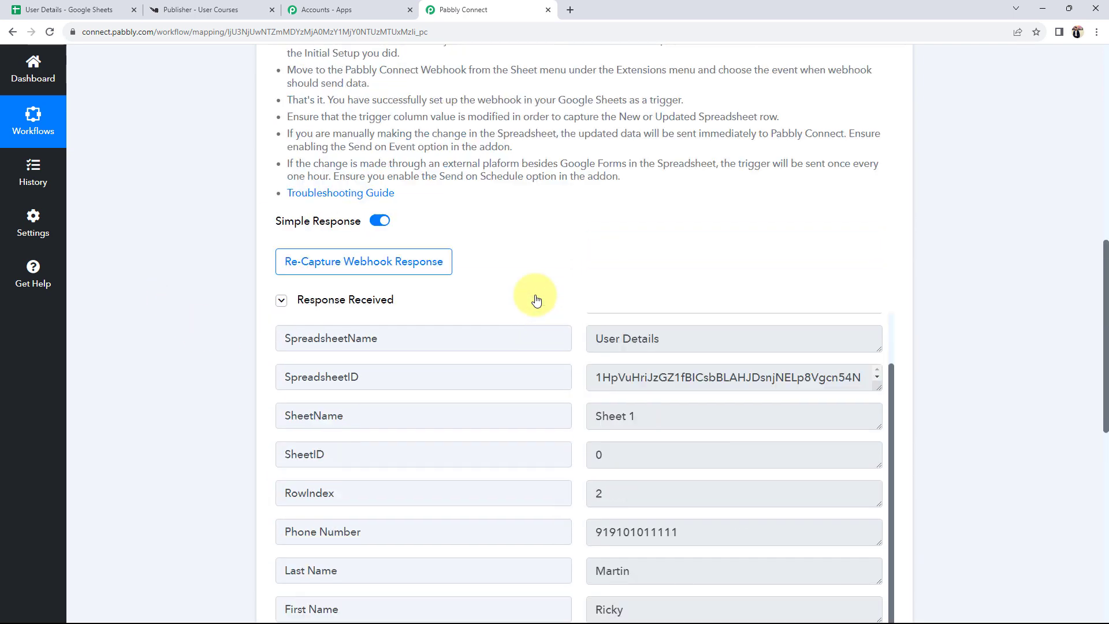
scroll(535, 300, up, 6)
click(630, 281)
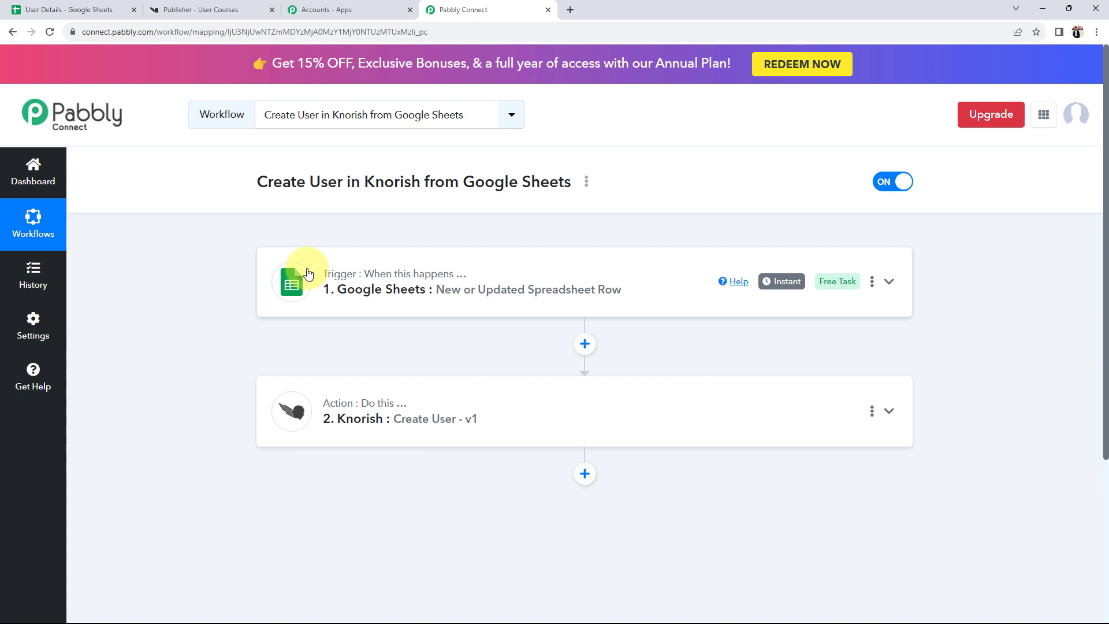
click(72, 10)
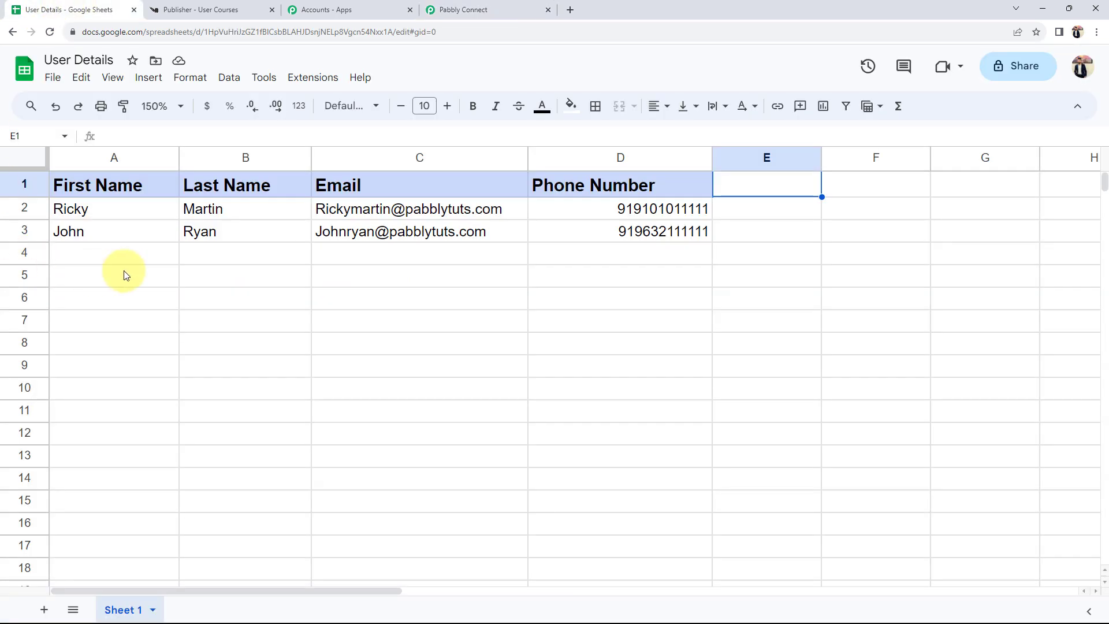
- Enter a new user's first name, last name, email and phone number in row 4
click(105, 262)
double_click(106, 264)
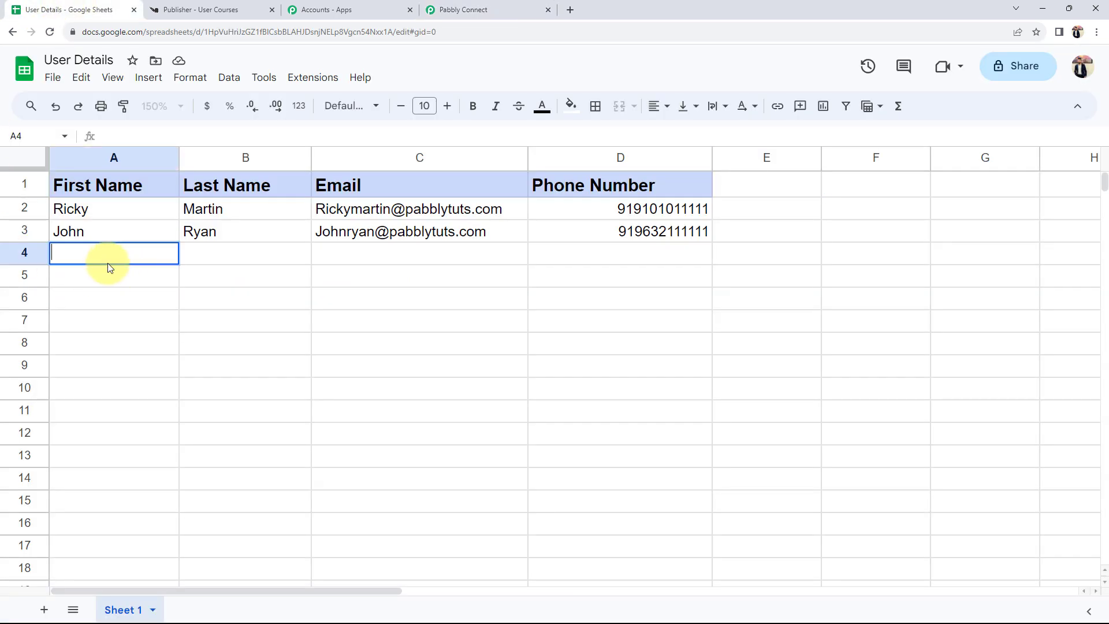
key(Tab)
key(Tab)
key(Tab)
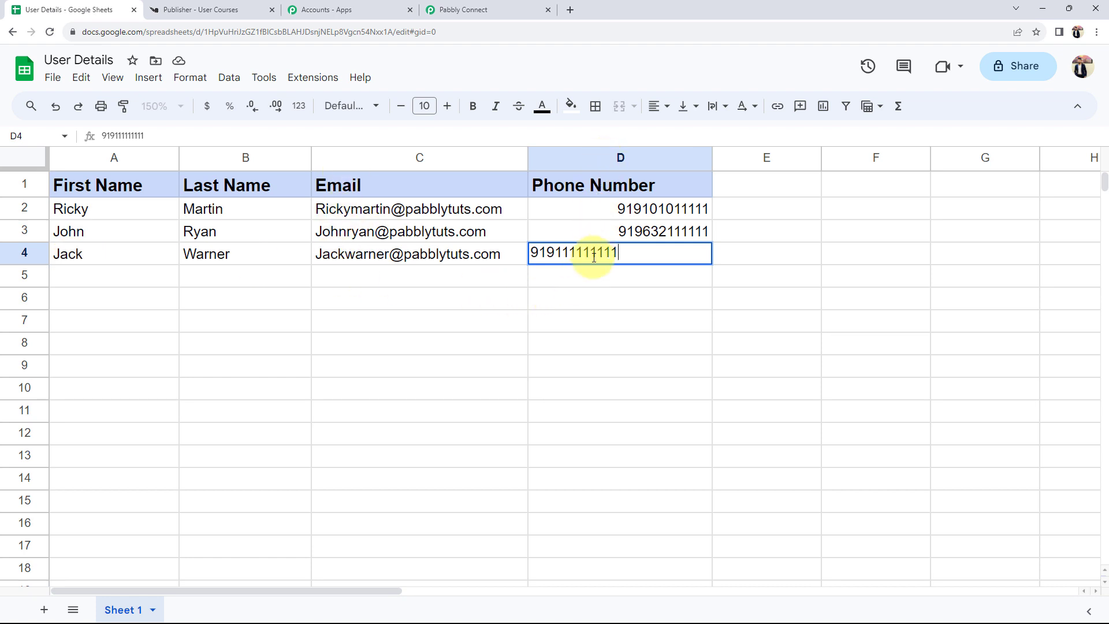
click(417, 301)
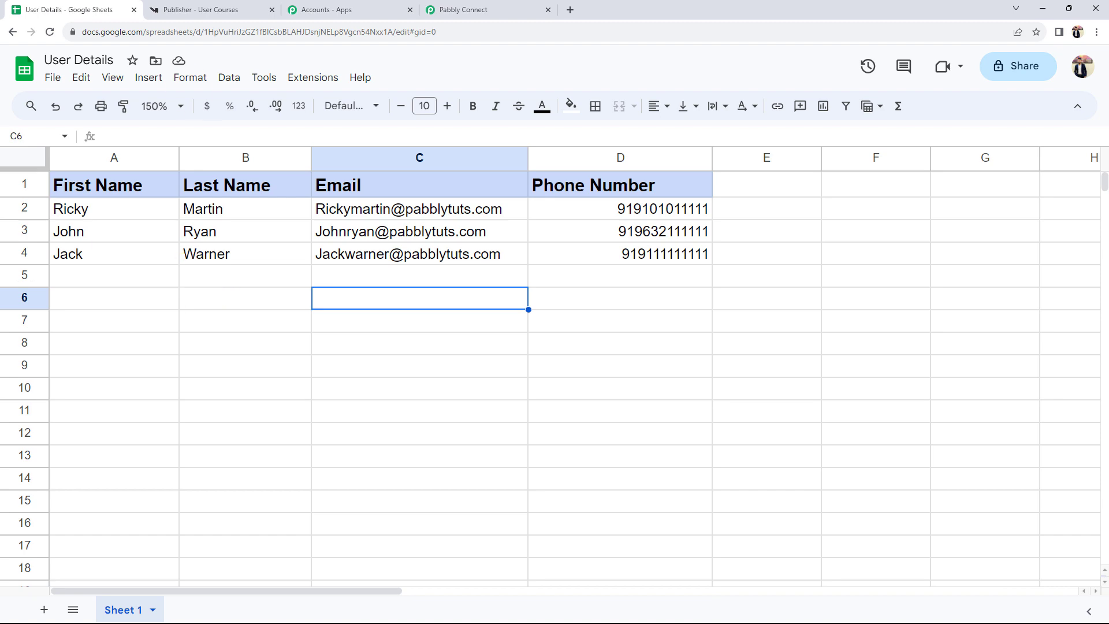
click(173, 10)
- Check Knorish's recent users list shows the row-4 user, then return to Pabbly Connect
click(12, 32)
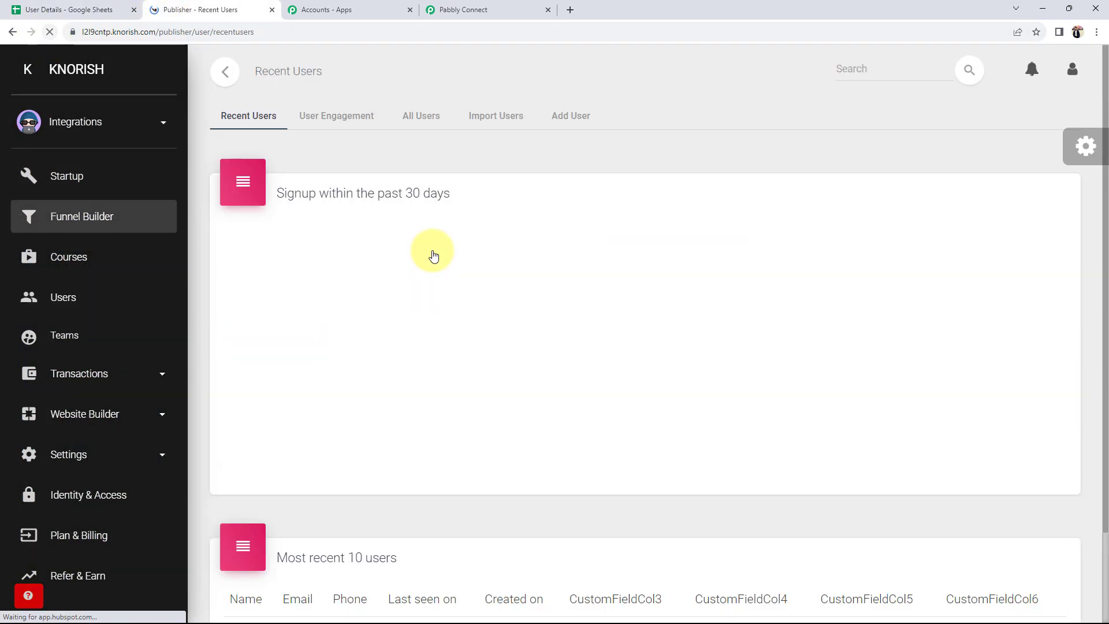
scroll(401, 323, down, 2)
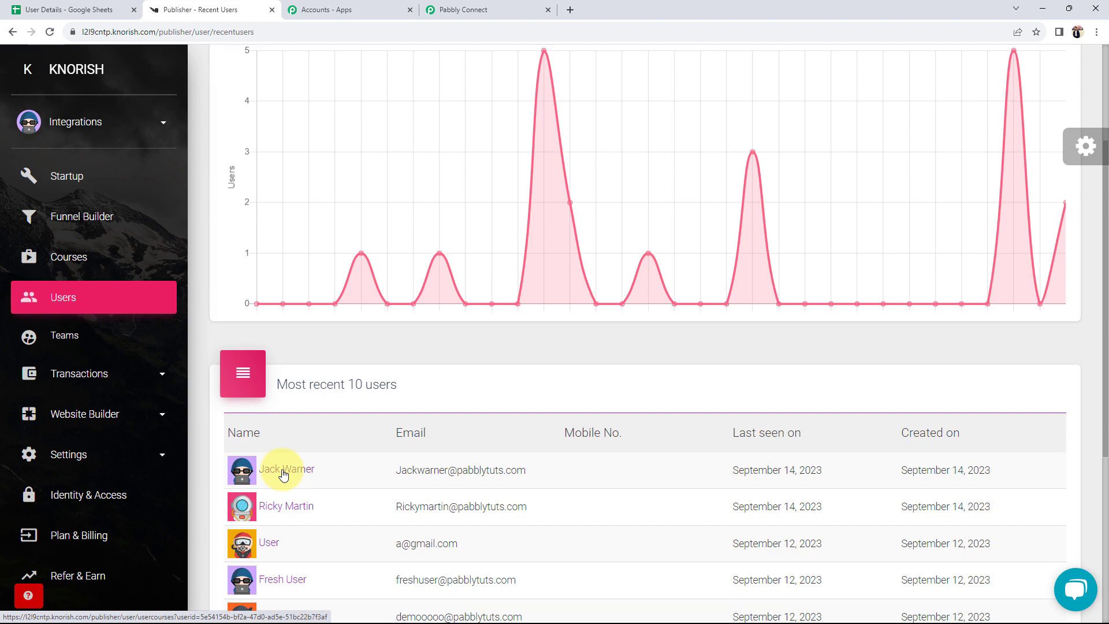
click(534, 10)
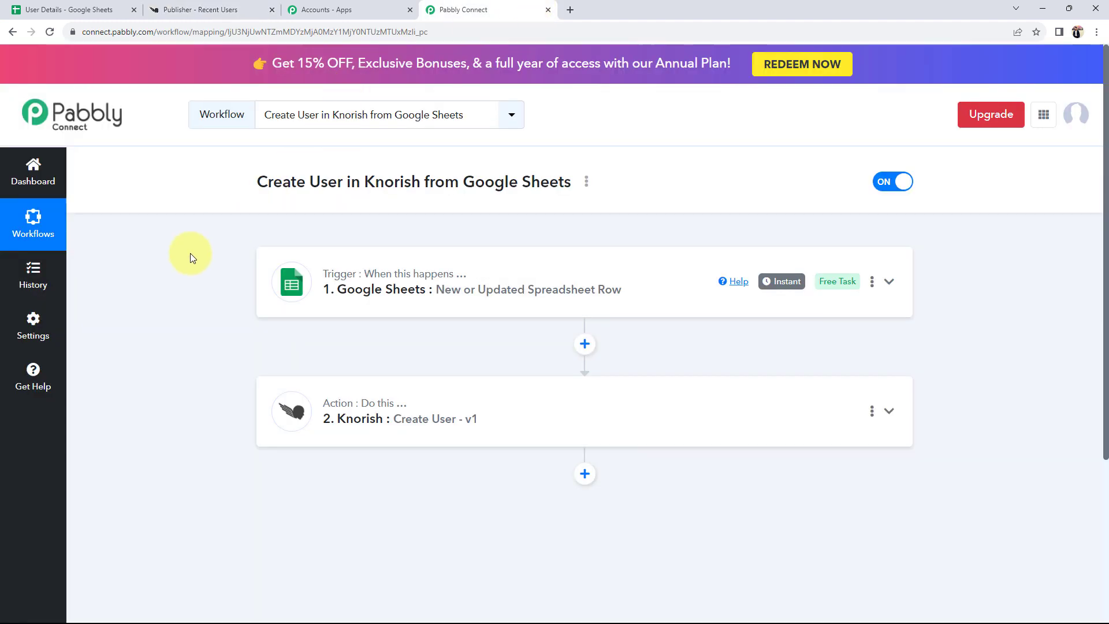